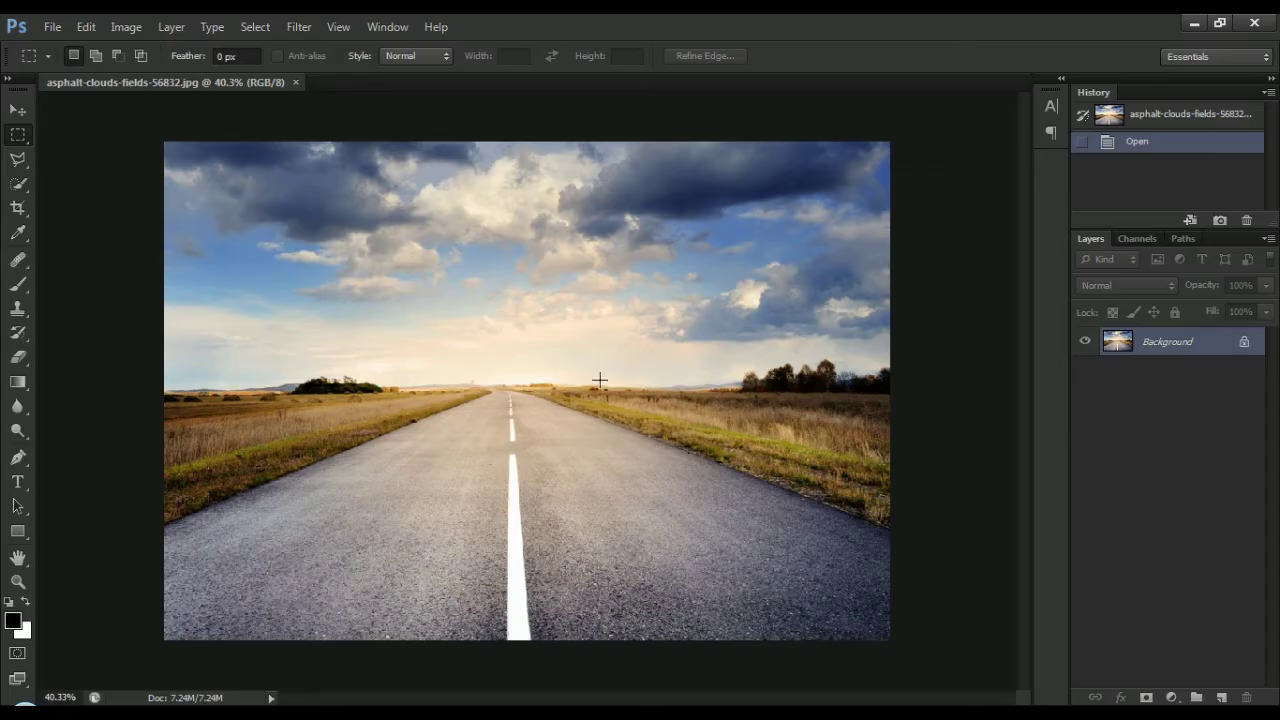
Set the Layers panel to show the largest thumbnail size
left_click(1268, 240)
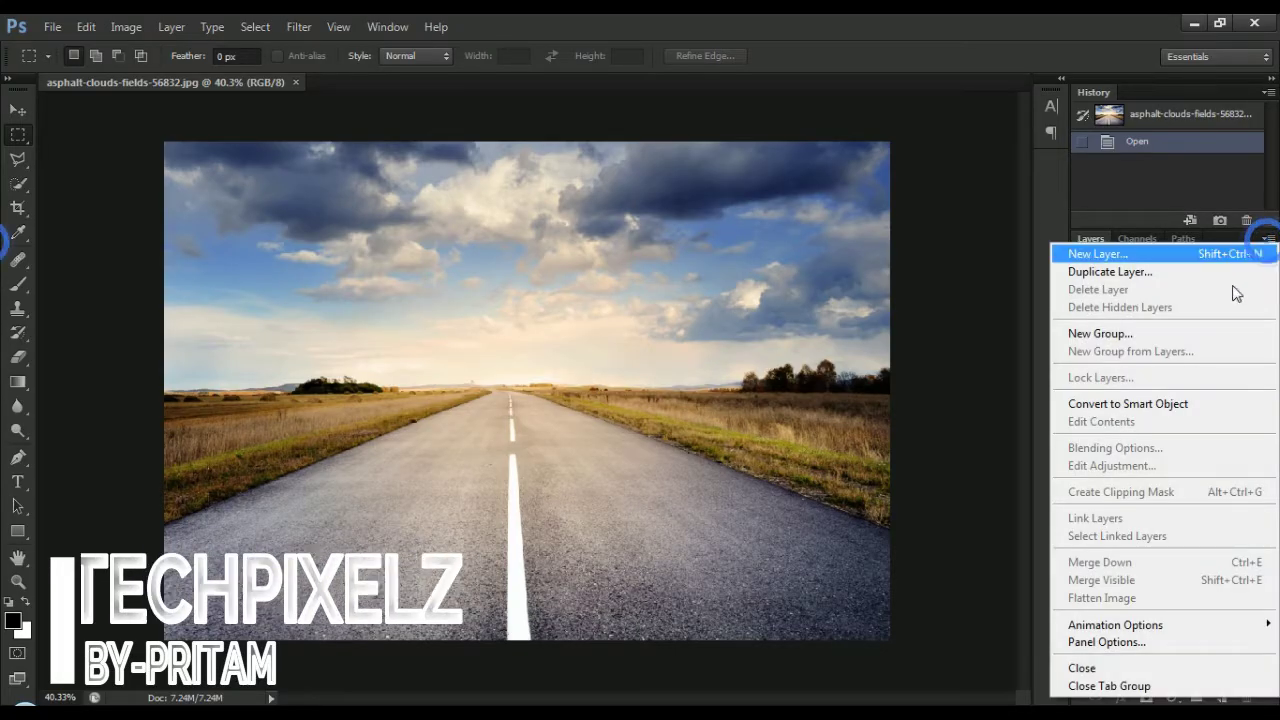
left_click(1128, 643)
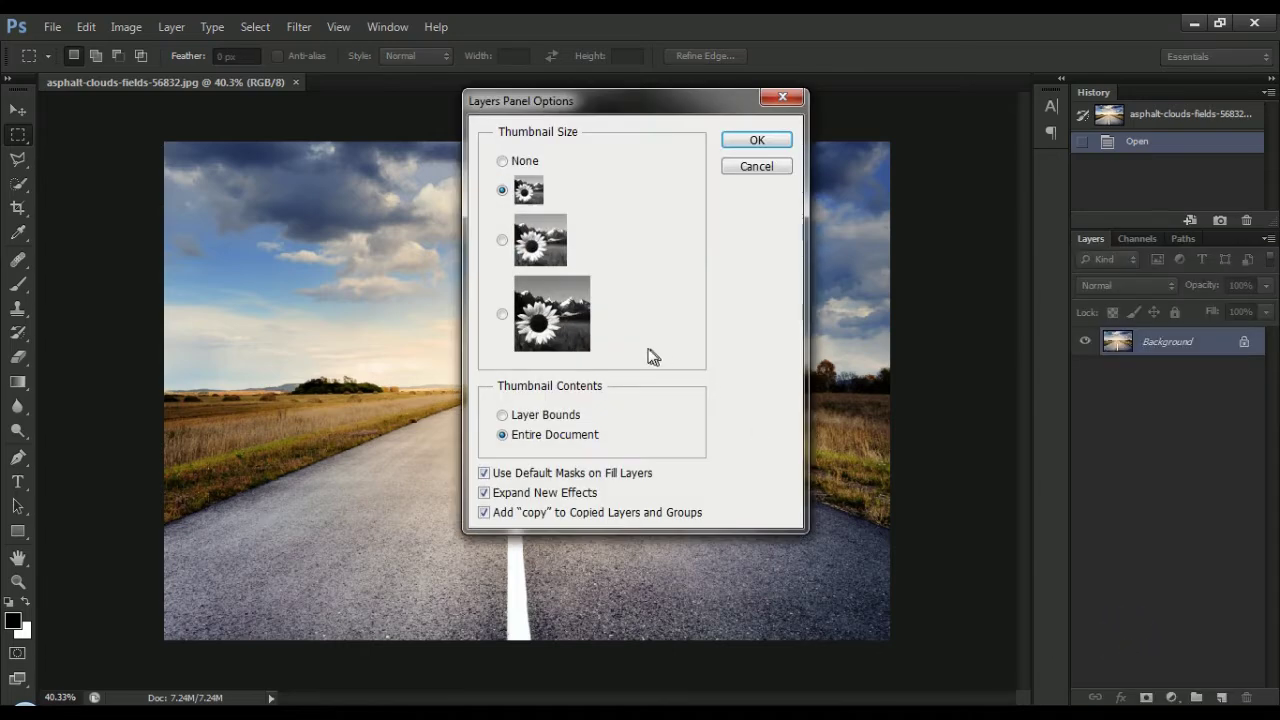
left_click(505, 316)
left_click(783, 140)
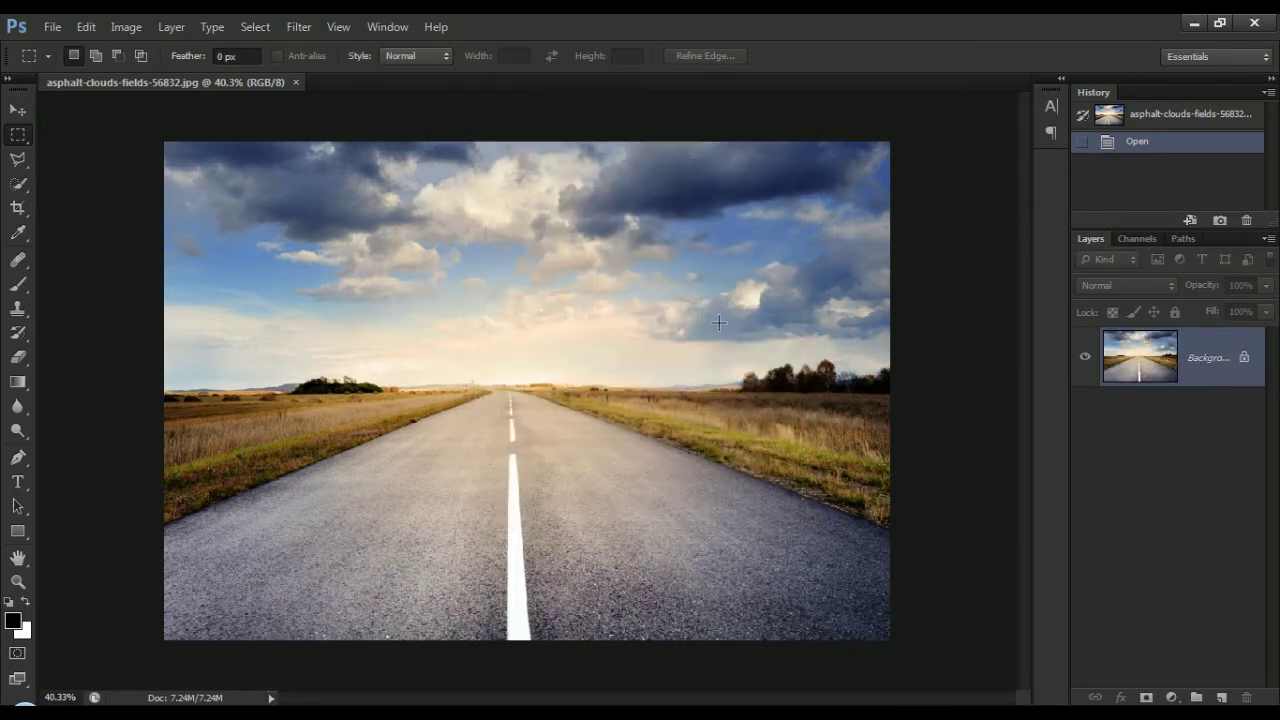
Duplicate Background, hide the copy, select the original, and make white the foreground colour
mouse_move(1205, 350)
left_mouse_down()
mouse_move(1247, 674)
mouse_move(1222, 697)
left_mouse_up()
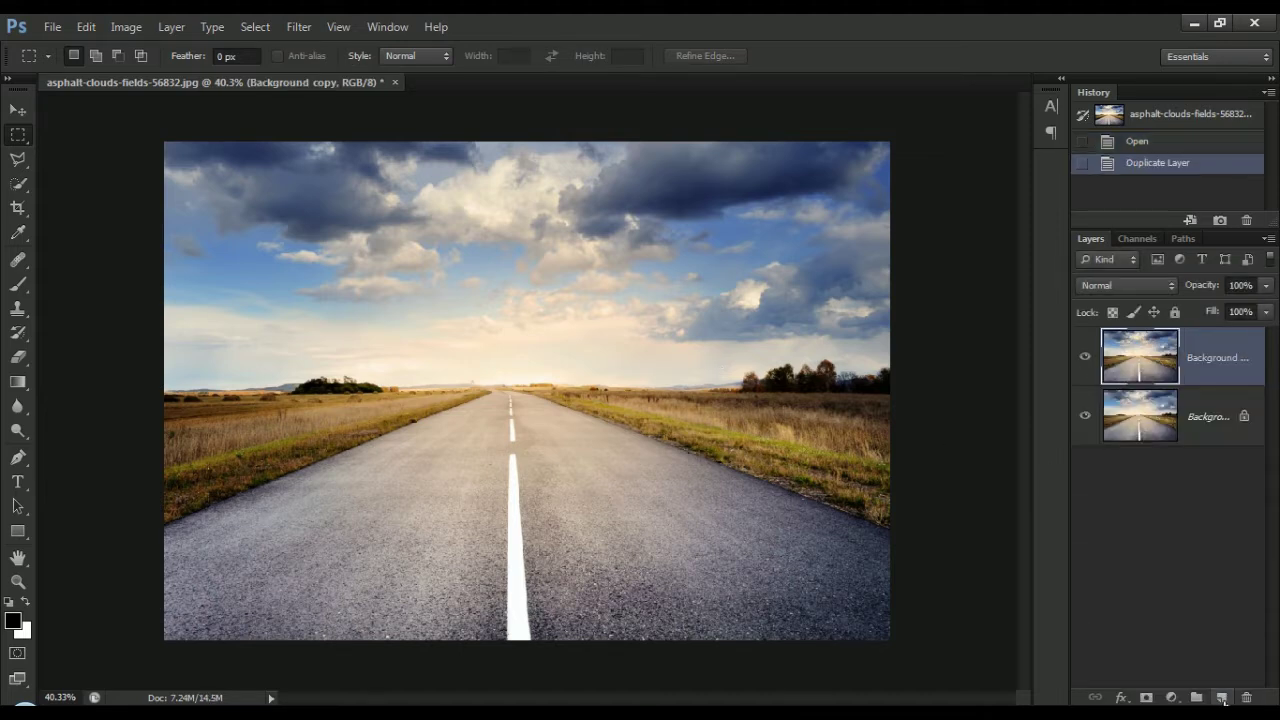
left_click(1085, 362)
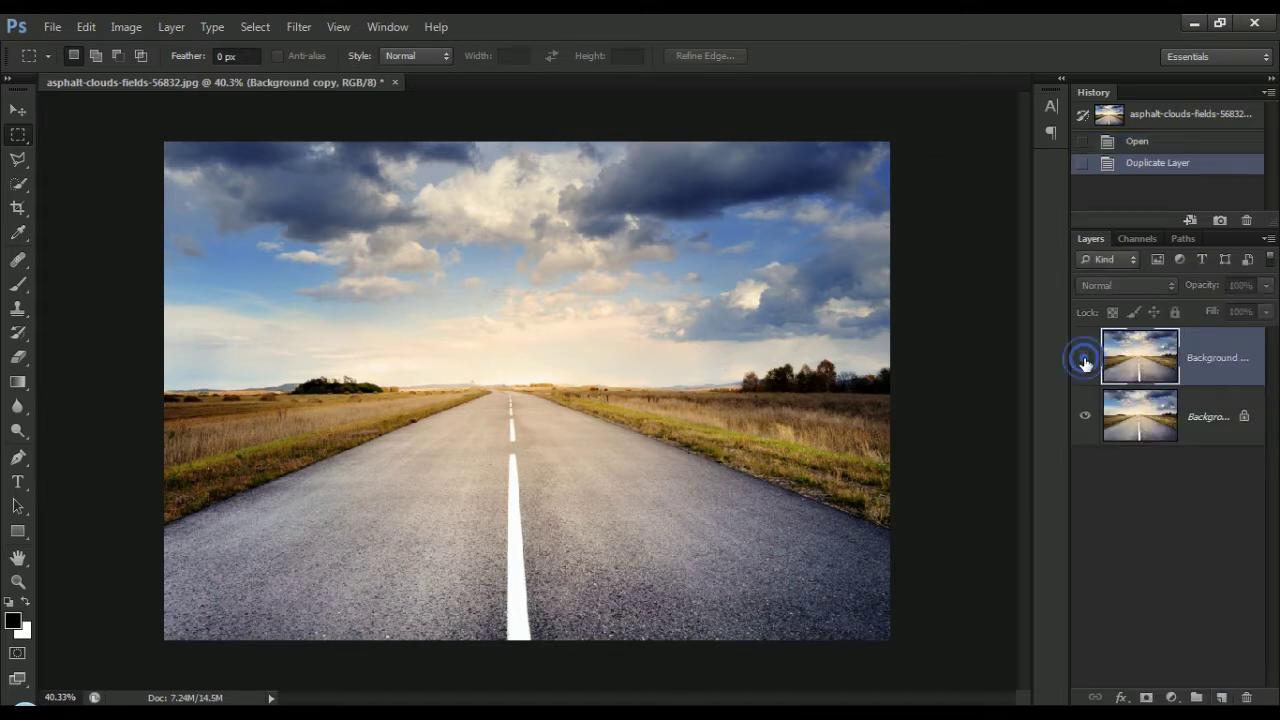
left_click(1181, 430)
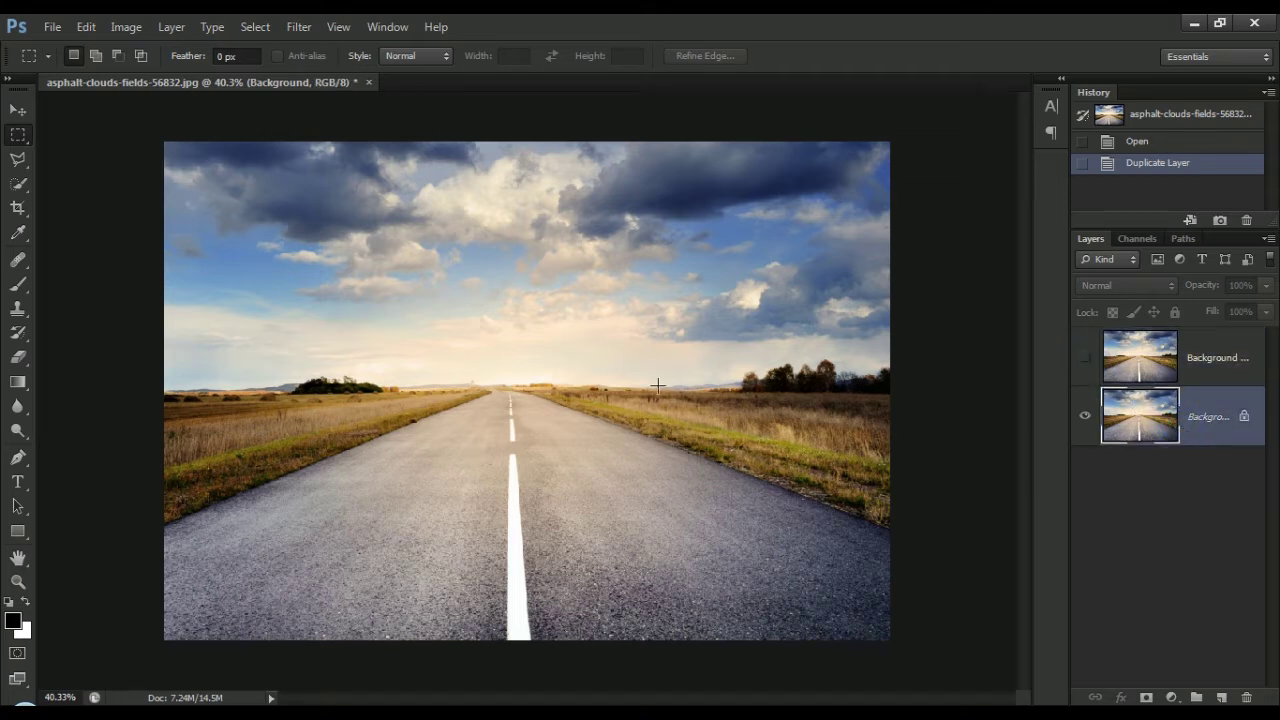
left_click(25, 602)
left_click(19, 482)
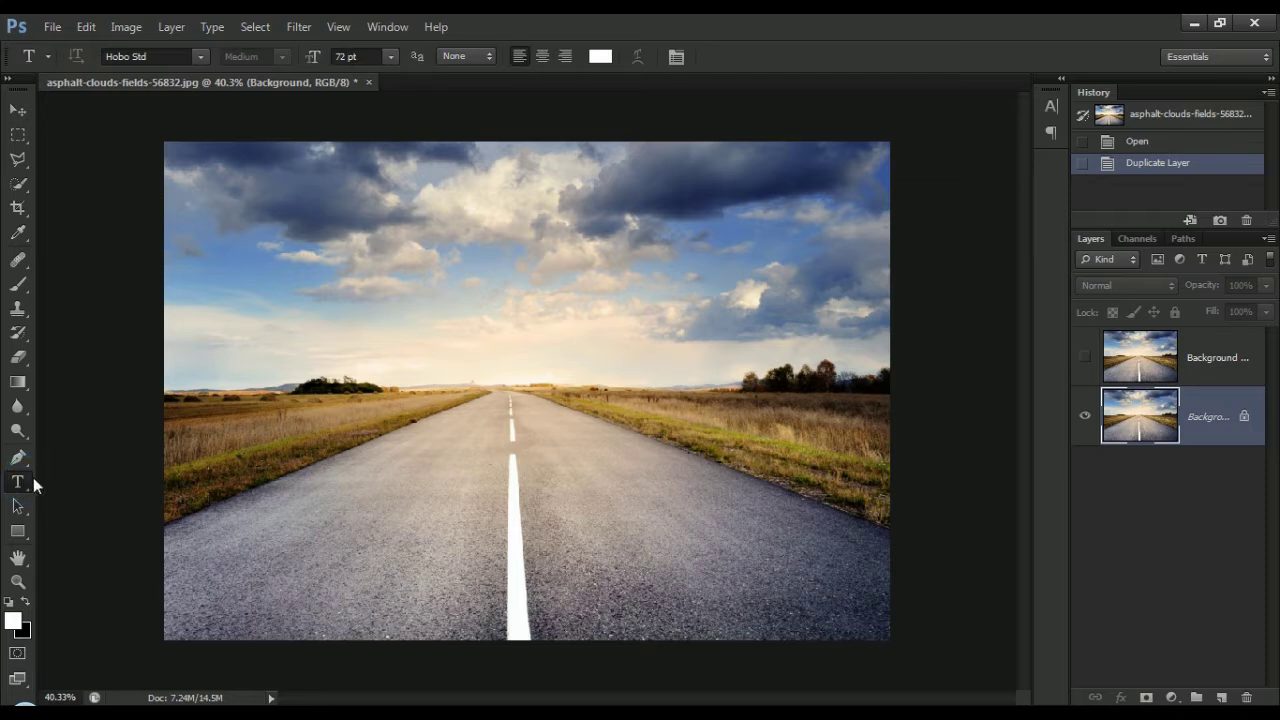
Type GREEN in white near the horizon and drag it down onto the road
left_click(506, 358)
type("GREEN")
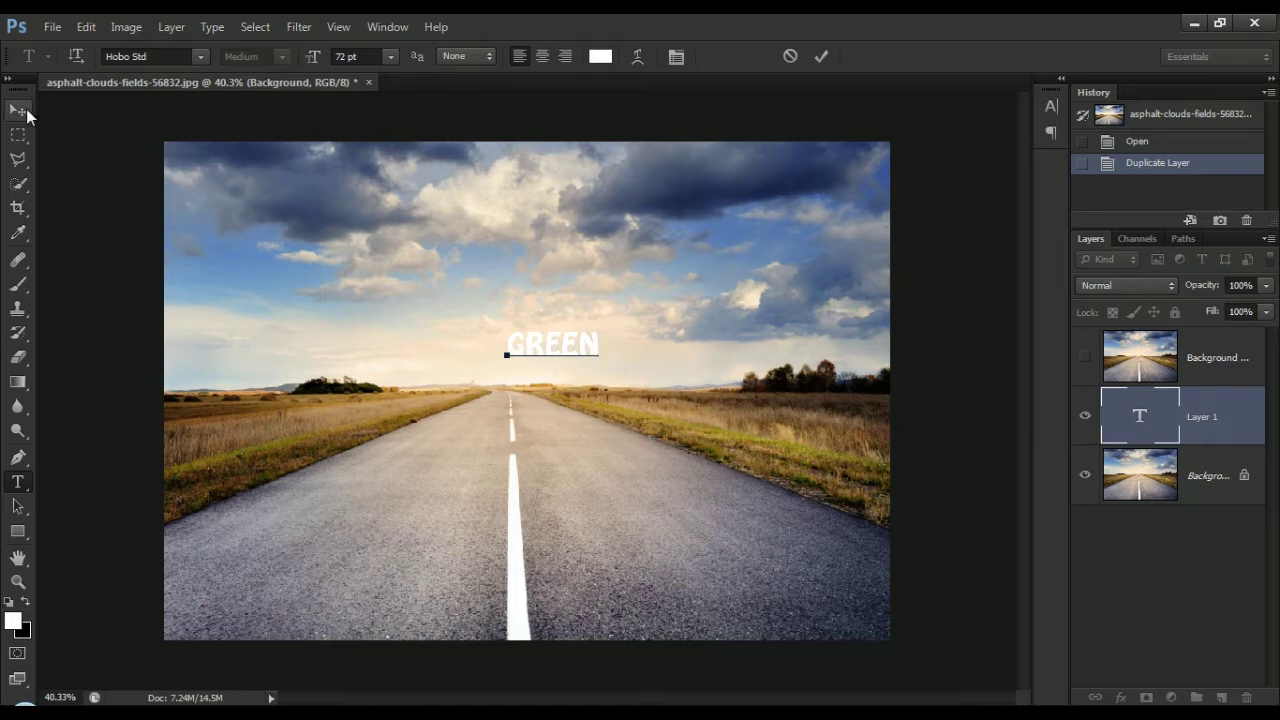
left_click(20, 111)
mouse_move(546, 347)
left_mouse_down()
mouse_move(498, 428)
mouse_move(511, 430)
left_mouse_up()
Scale GREEN to about 265% with Ctrl+T, nudge it into place, and commit
key("ctrl+t")
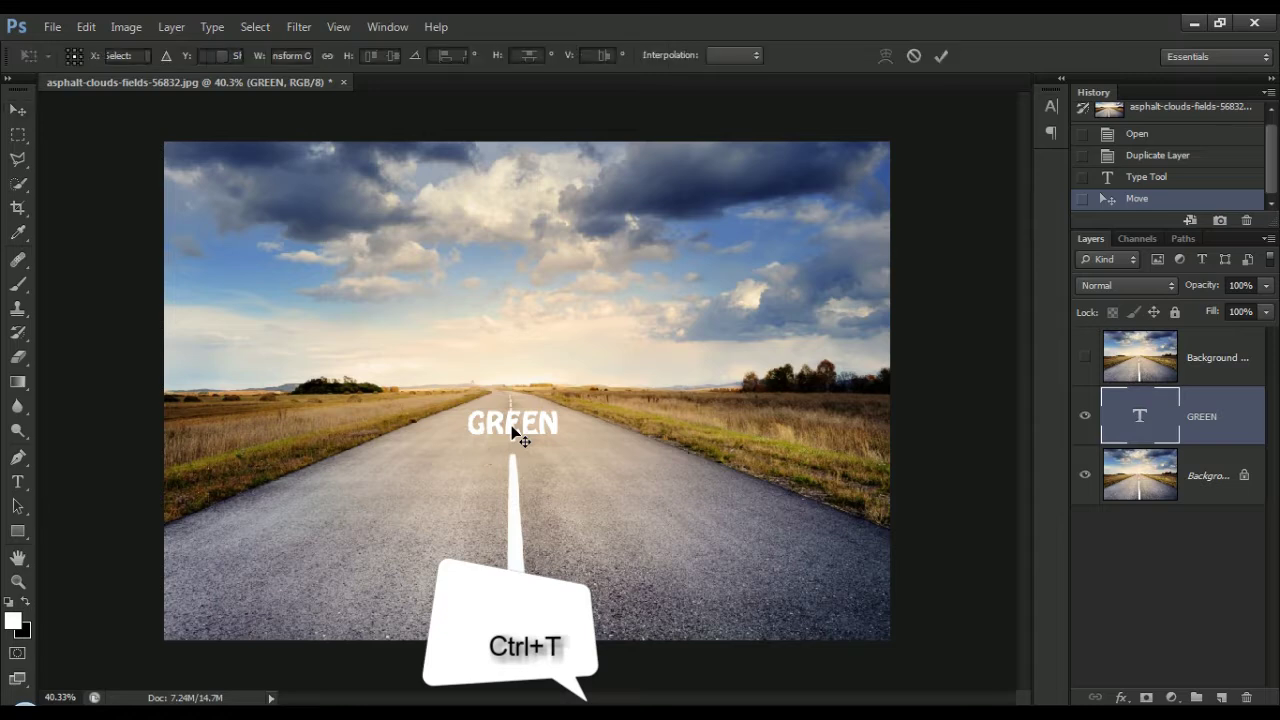
left_click_drag(557, 445, 613, 507)
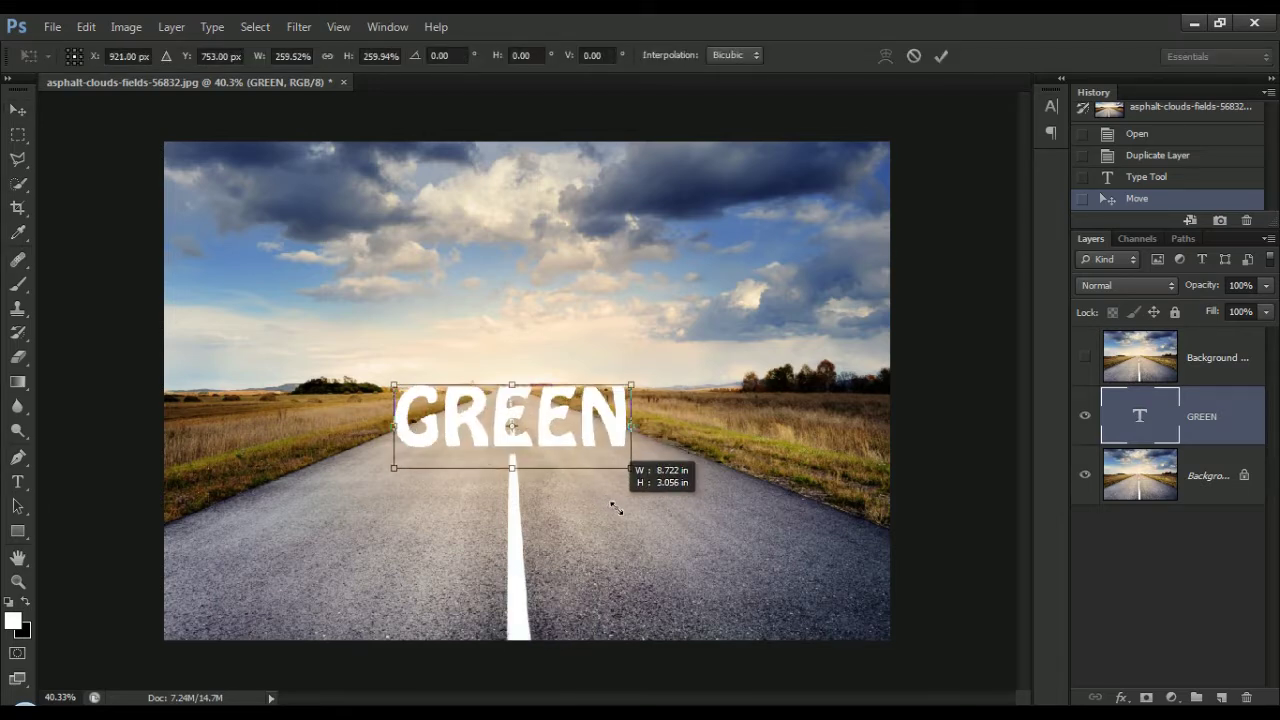
left_click_drag(615, 508, 619, 511)
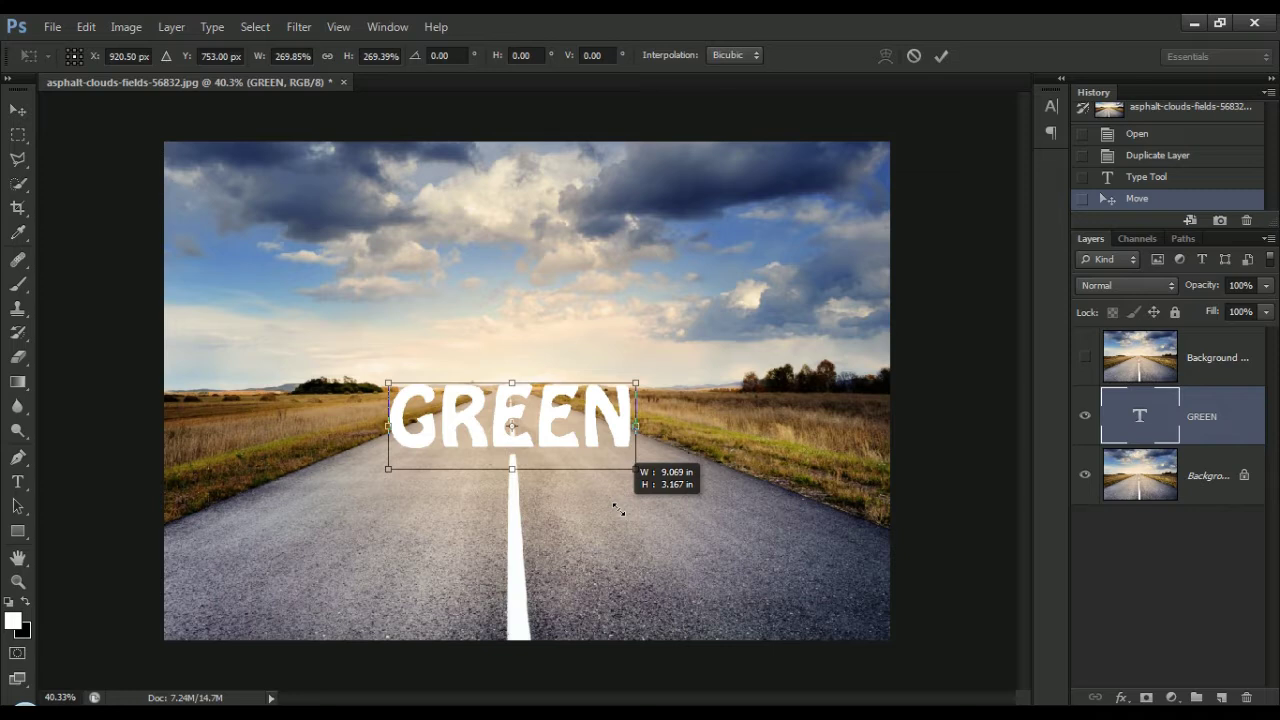
left_click_drag(619, 511, 616, 511)
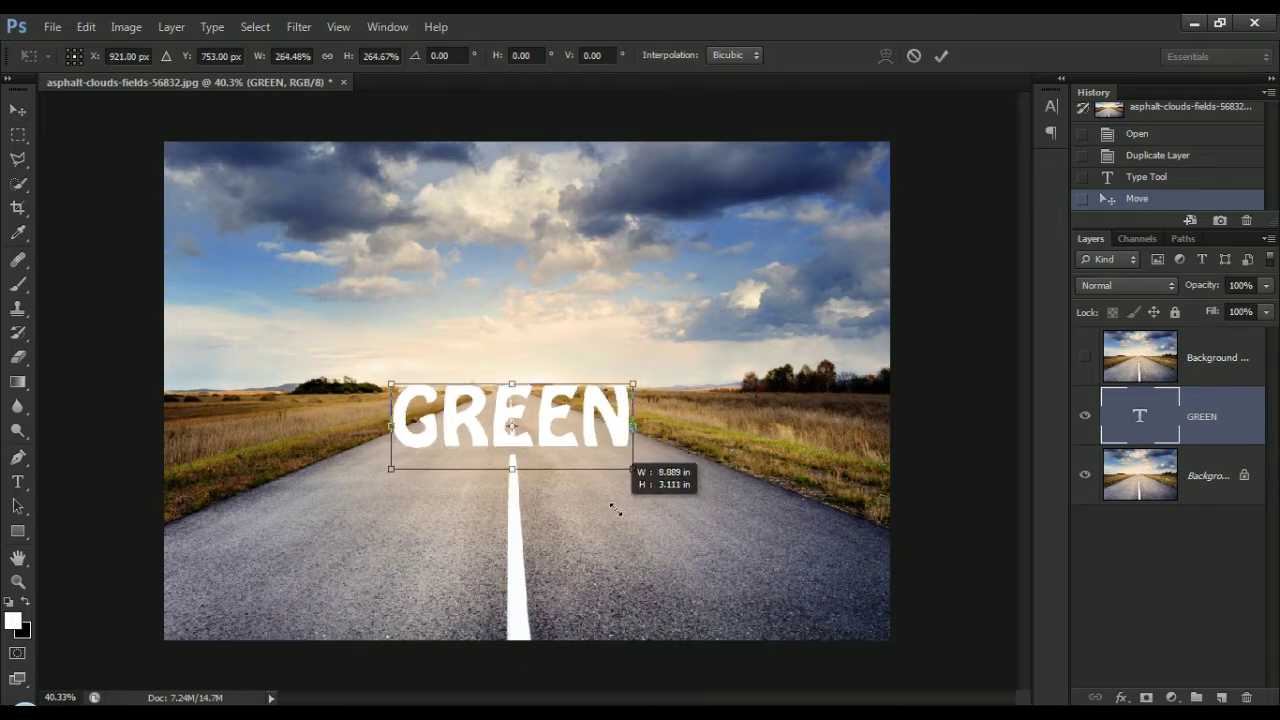
left_click_drag(615, 510, 615, 510)
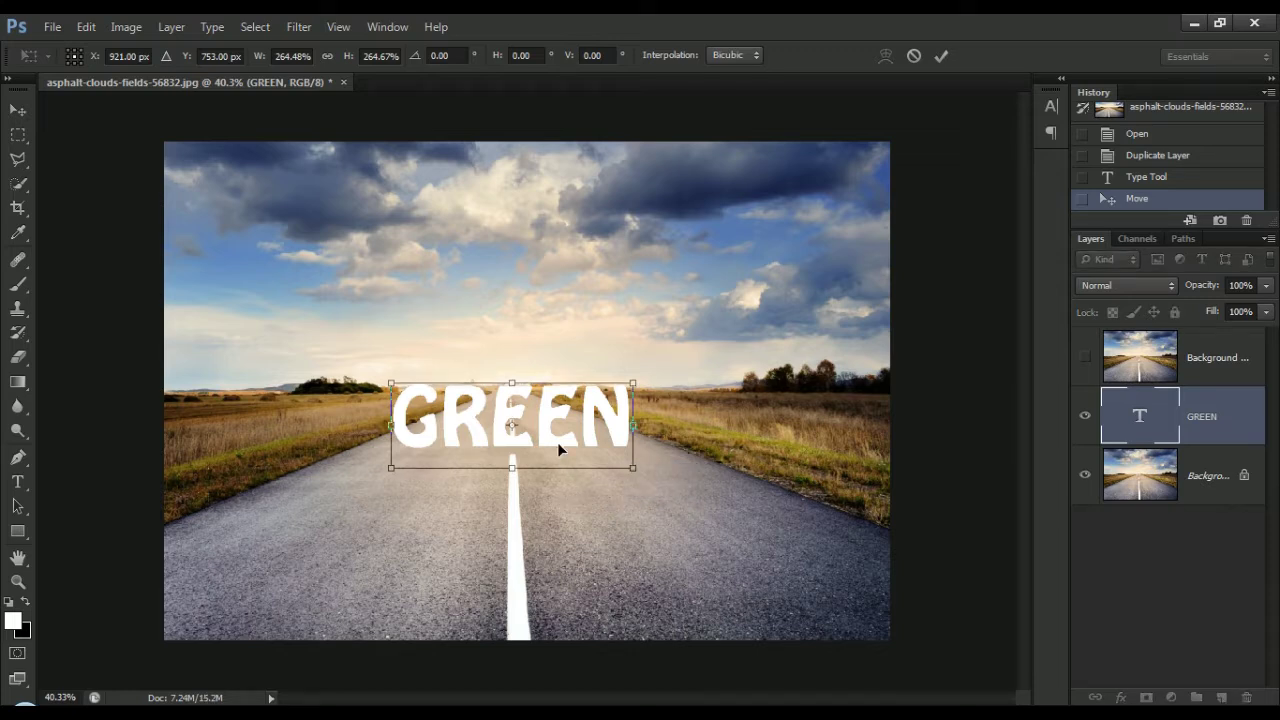
key("Up")
key("Up")
key("Up")
key("Left")
key("Left")
key("Down")
key("Down")
key("Down")
key("Down")
key("Down")
key("Down")
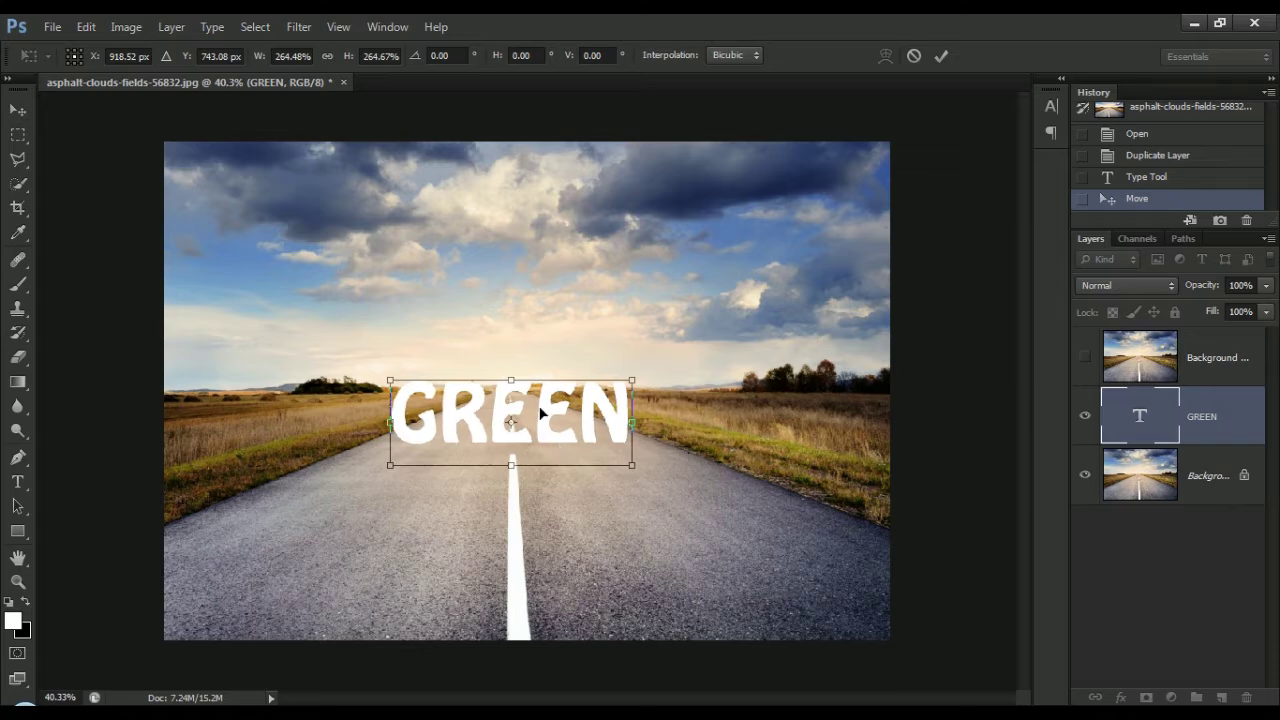
key("Return")
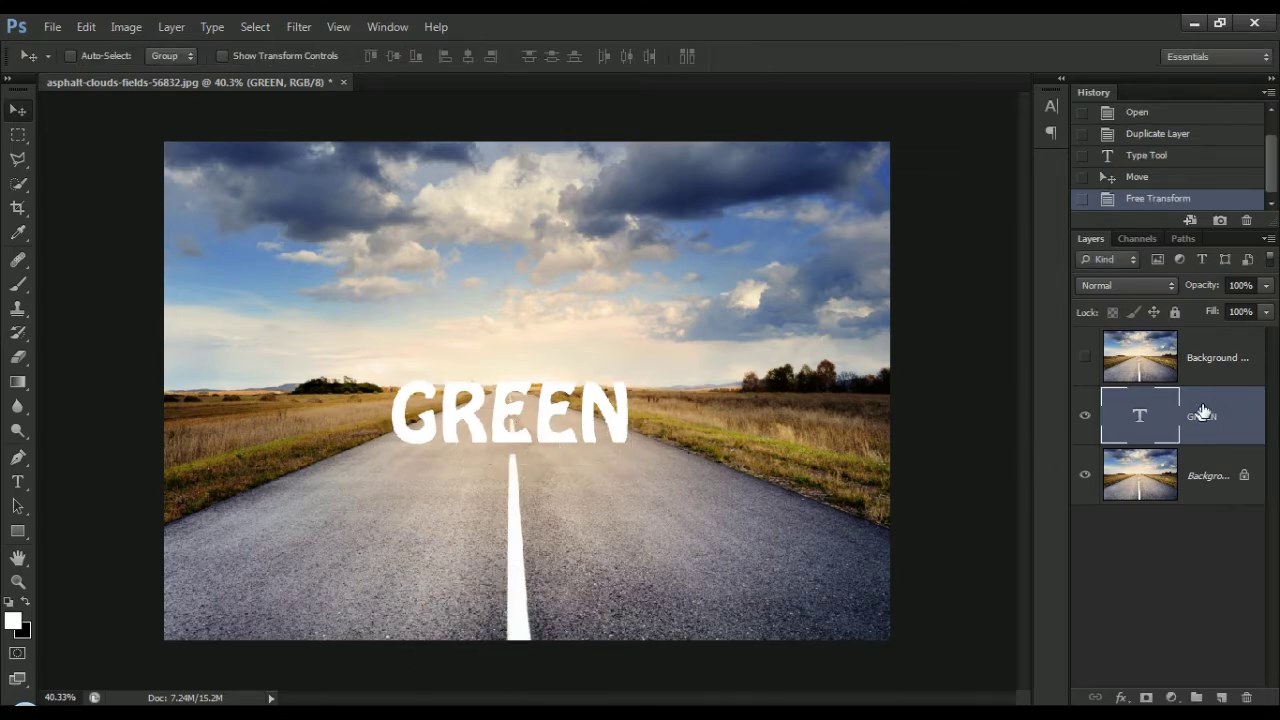
Rasterize the GREEN type, duplicate it as GREEN copy, and select the original GREEN
right_click(1203, 413)
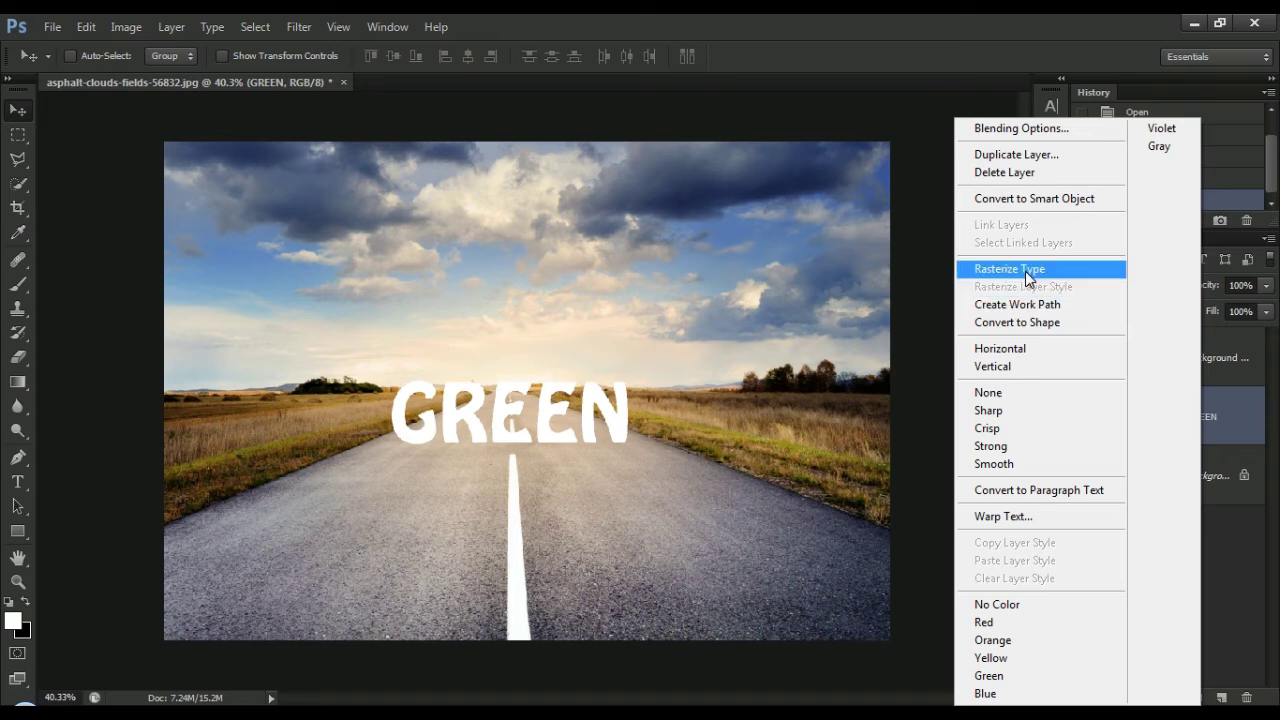
left_click(1025, 271)
left_click_drag(1203, 413, 1221, 697)
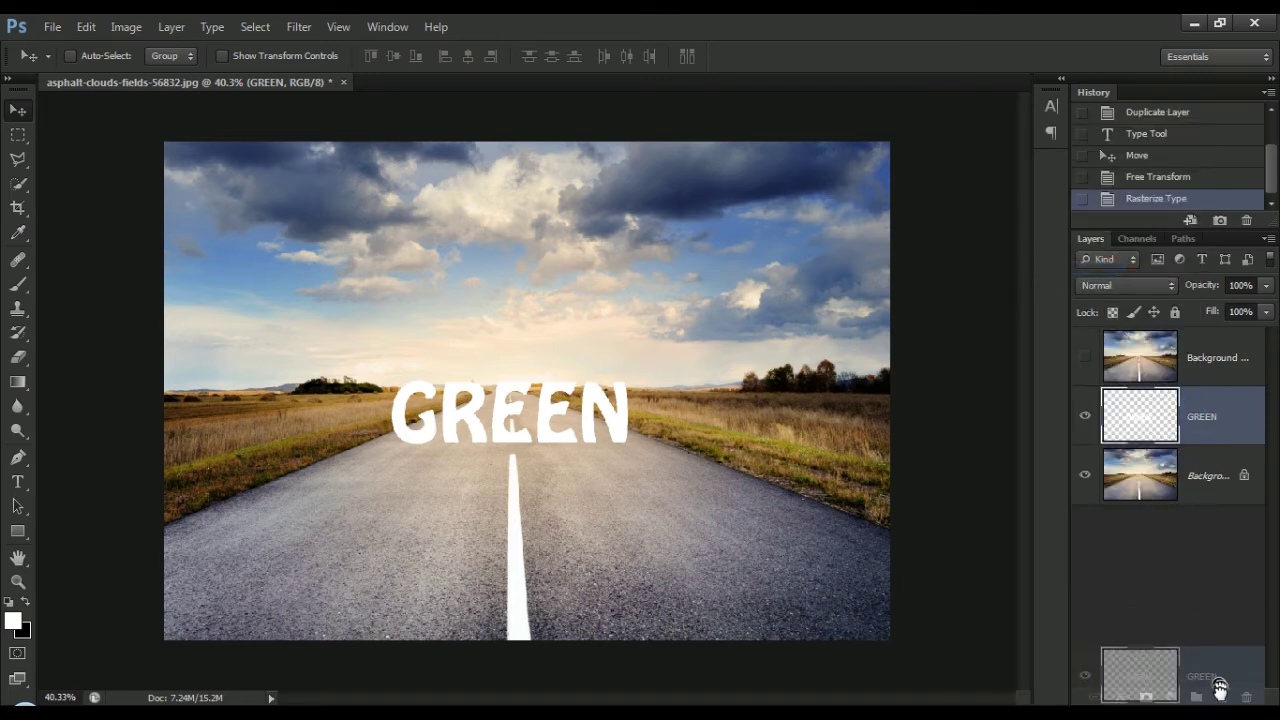
left_click(1085, 476)
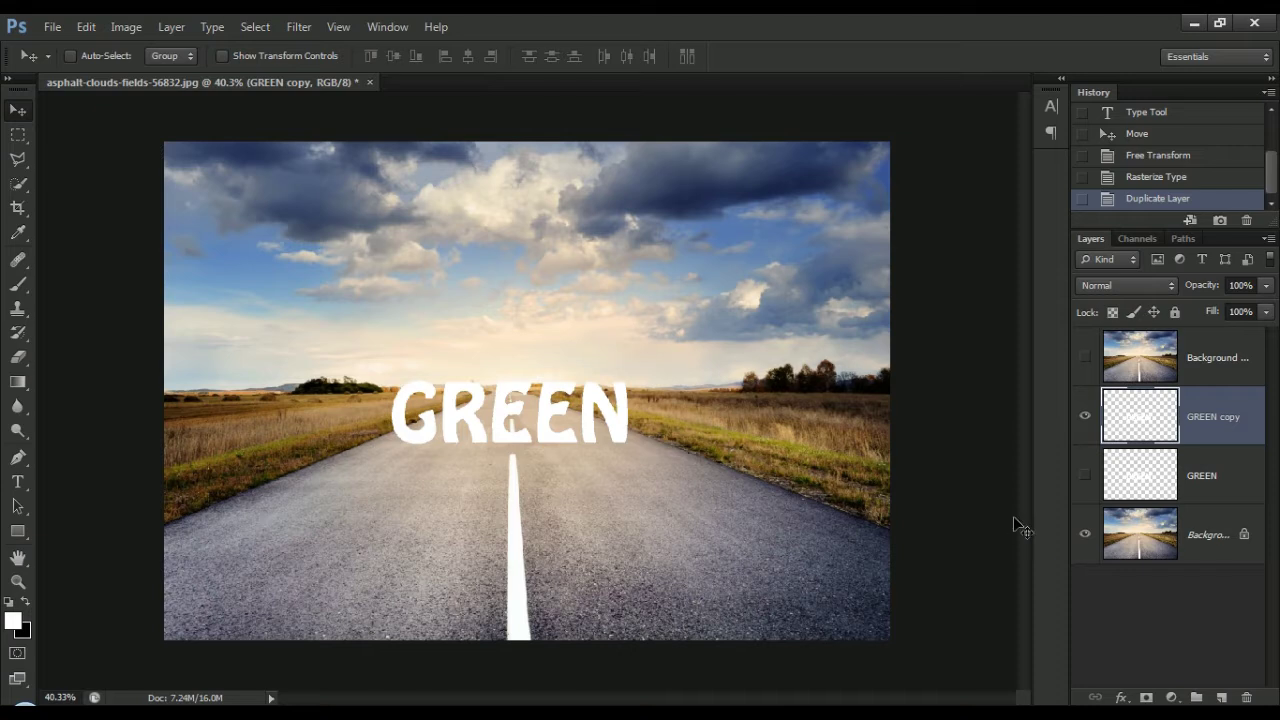
left_click(1086, 477)
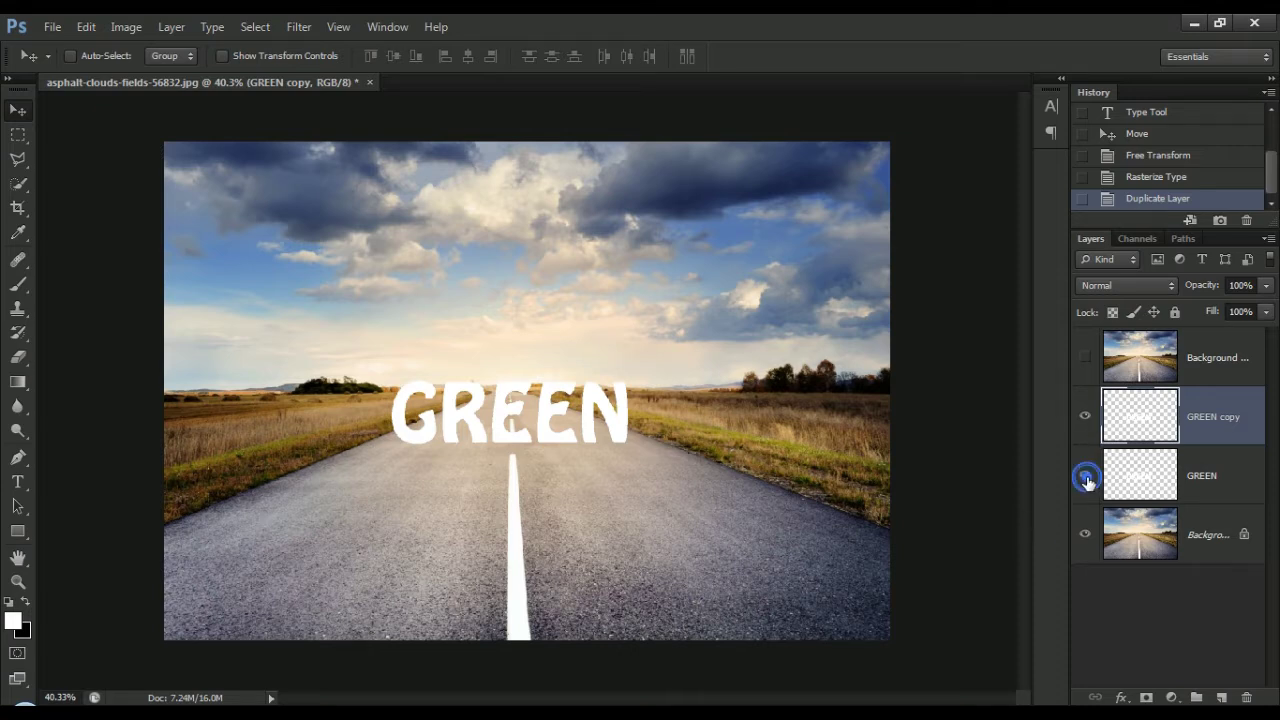
left_click(1172, 484)
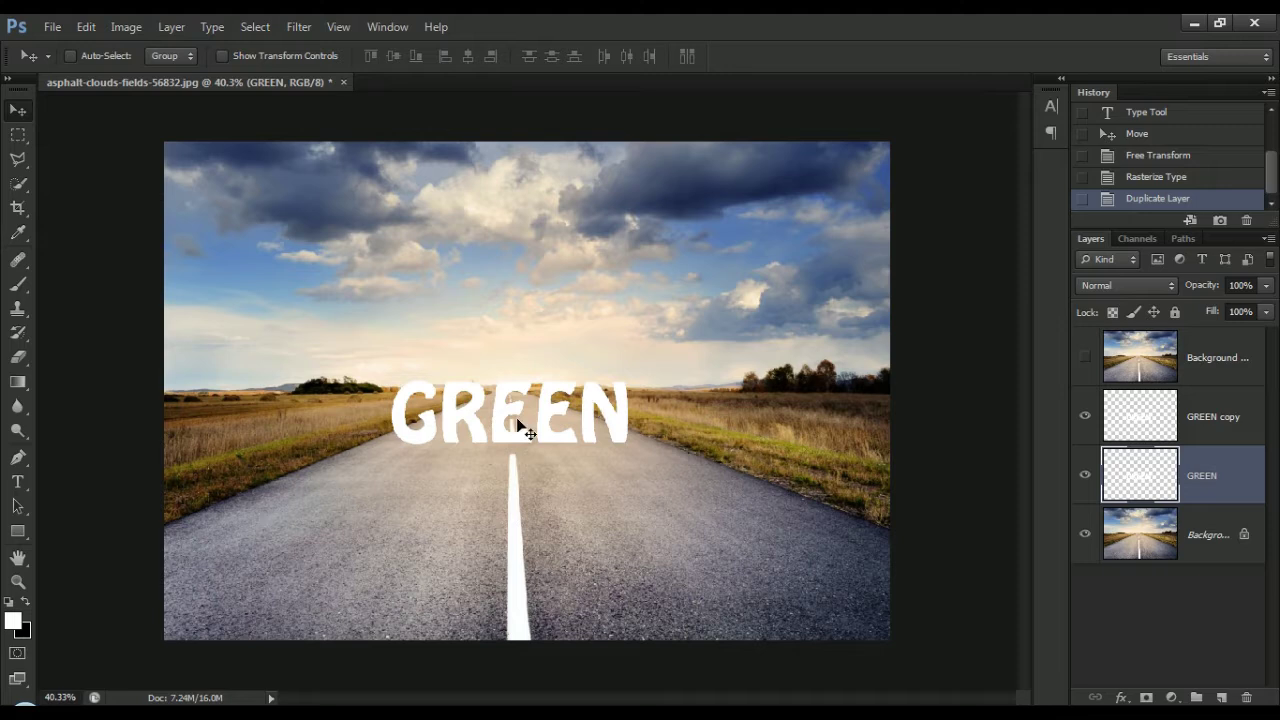
key("ctrl+t")
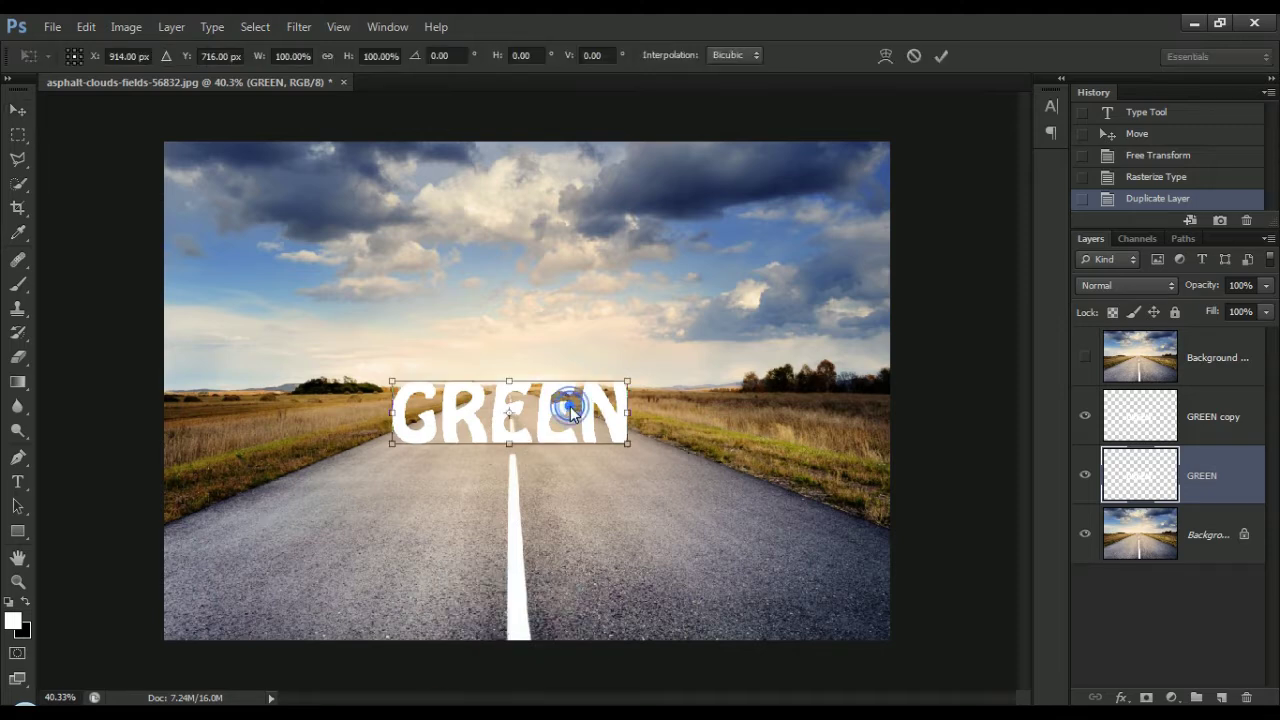
Flip the lower GREEN vertically and position it directly beneath the original word
right_click(573, 411)
left_click(607, 392)
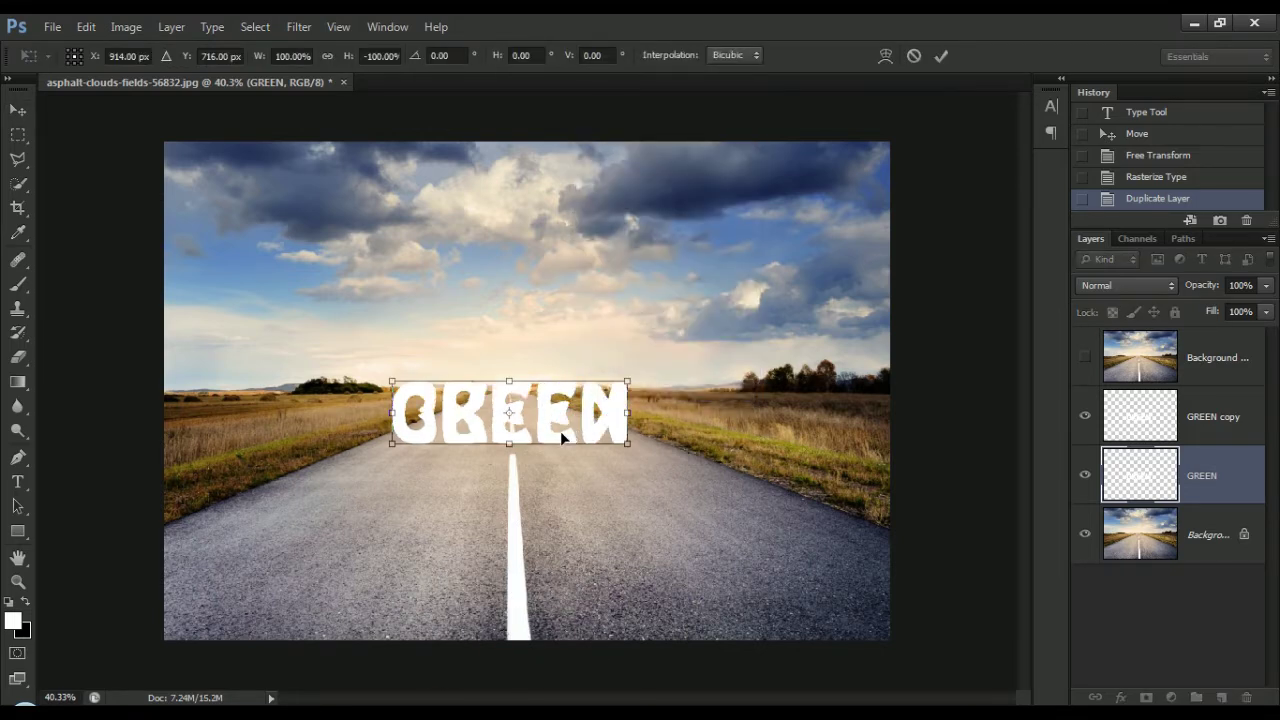
left_click_drag(553, 411, 579, 471)
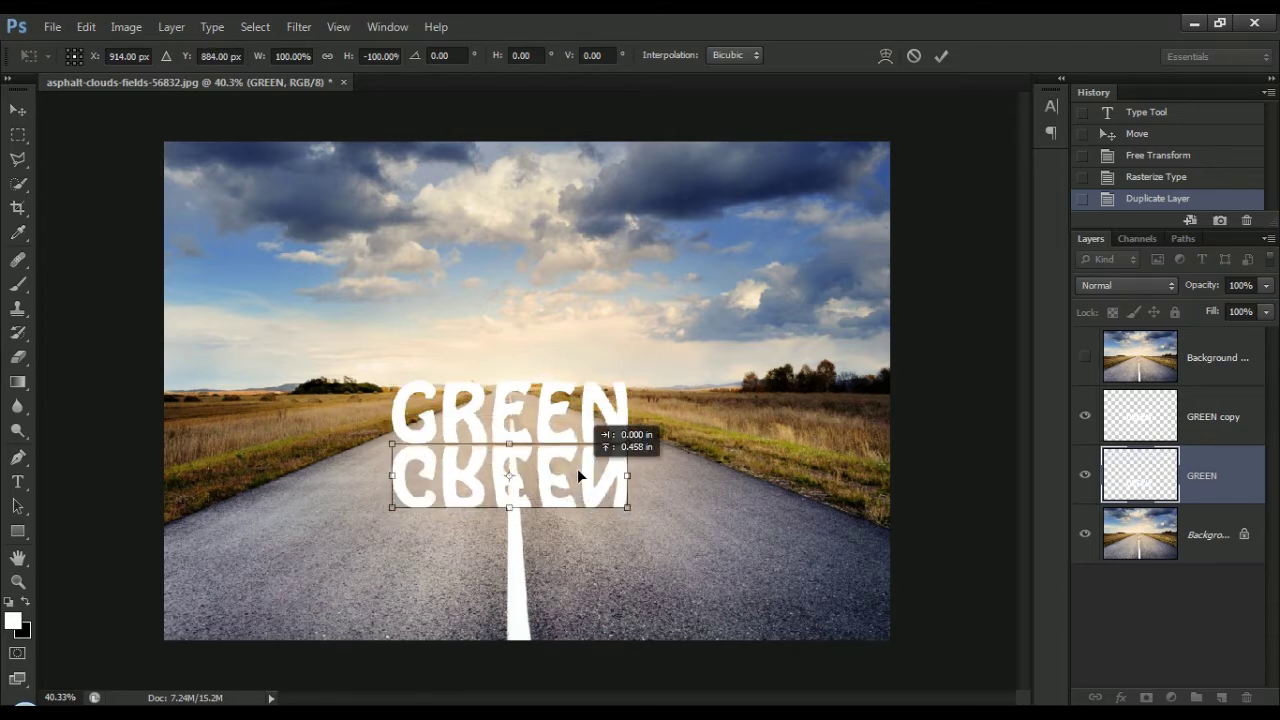
key("Down")
key("Down")
key("Left")
key("Left")
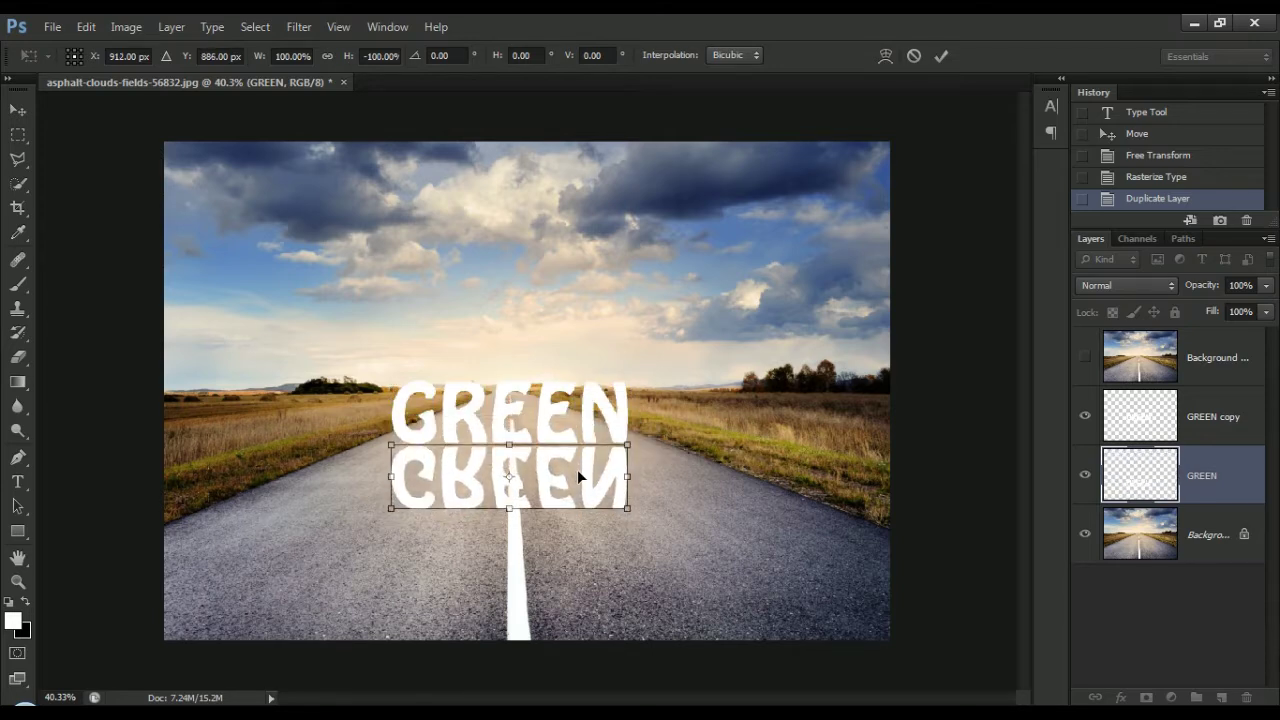
key("Up")
key("Up")
key("Right")
key("Right")
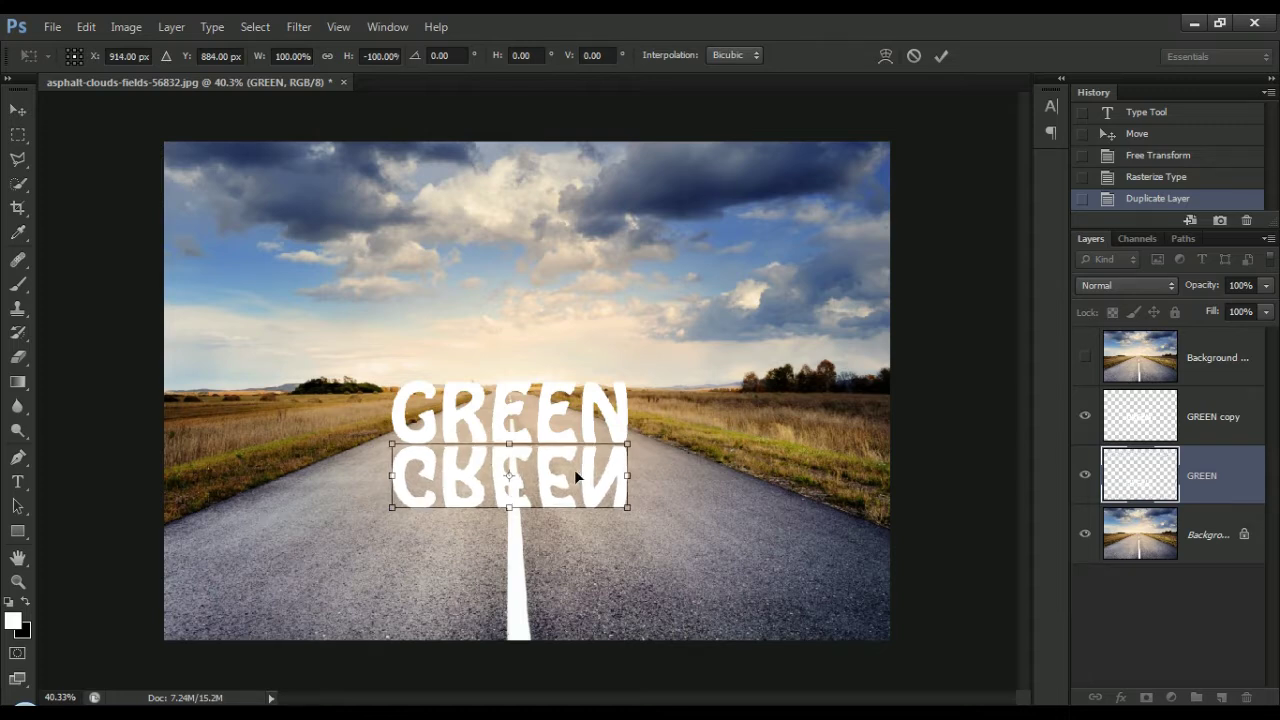
Spread the reflection's bottom edge outward into a perspective shape
right_click(563, 468)
key("Escape")
left_click_drag(630, 507, 785, 481)
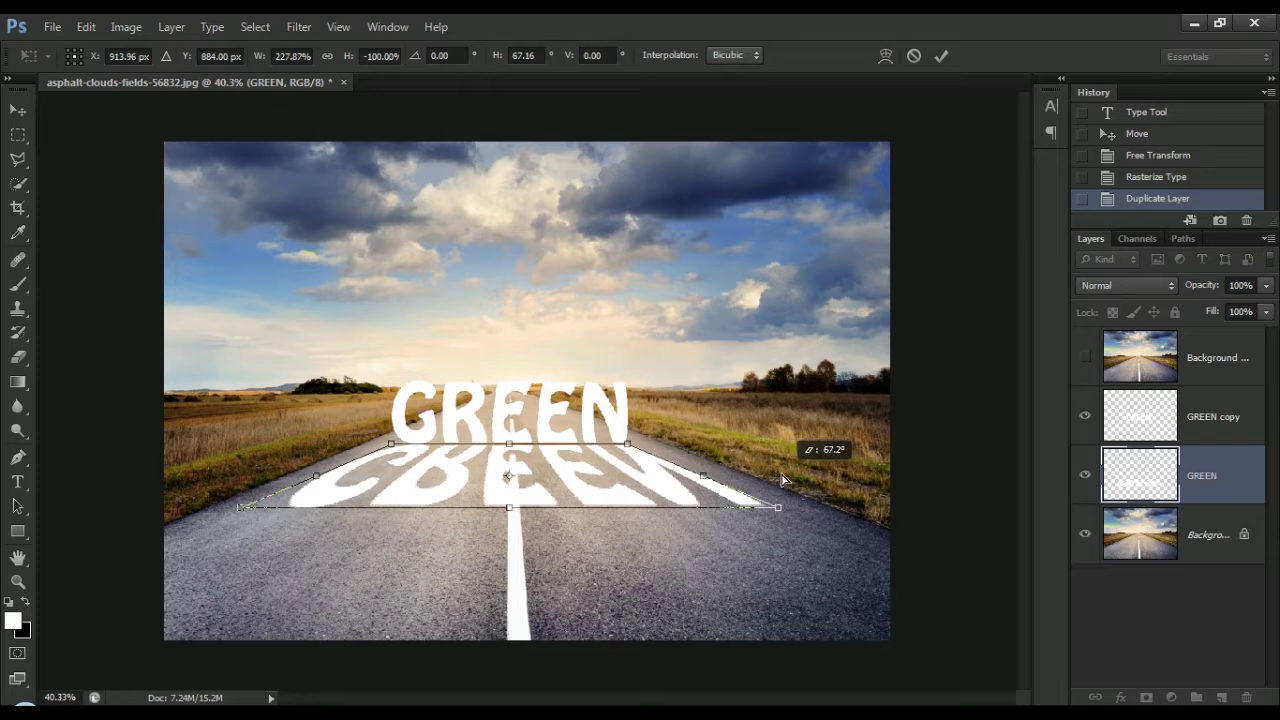
Widen the reflection's perspective, squash it to about 75% height, commit, and nudge it up
left_click_drag(783, 480, 789, 480)
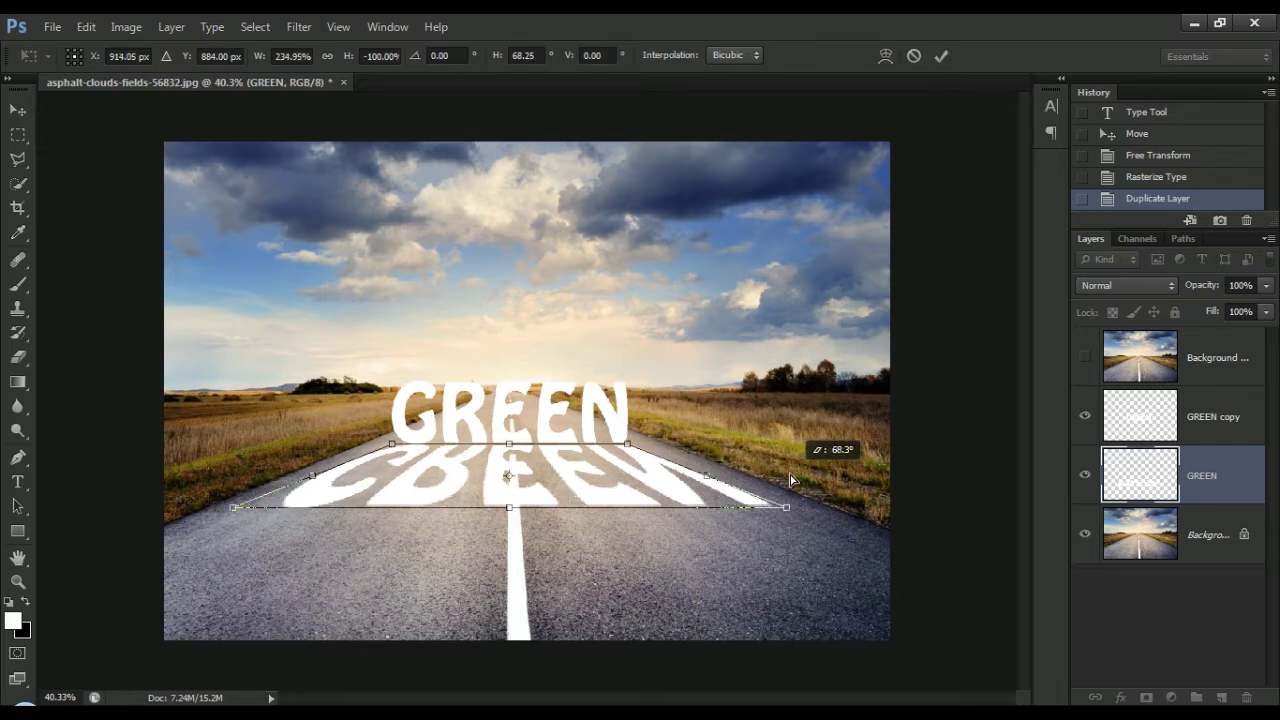
right_click(580, 476)
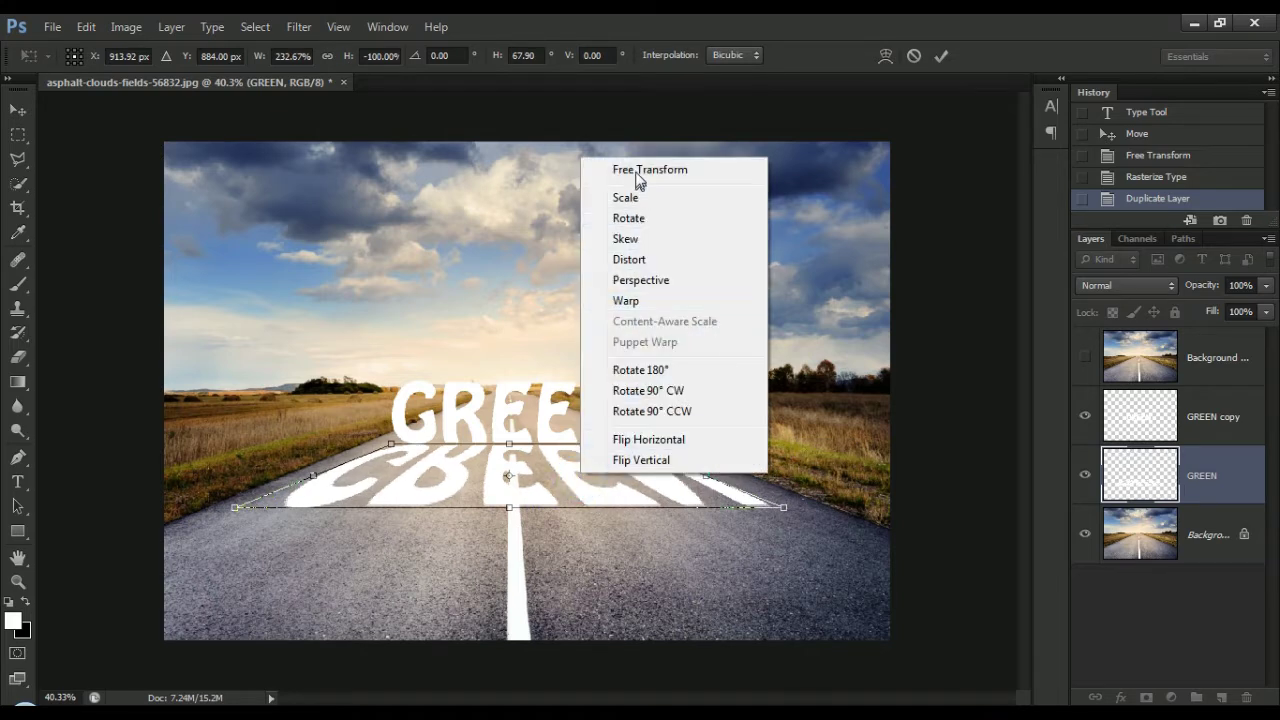
left_click(672, 172)
left_click_drag(510, 510, 512, 494)
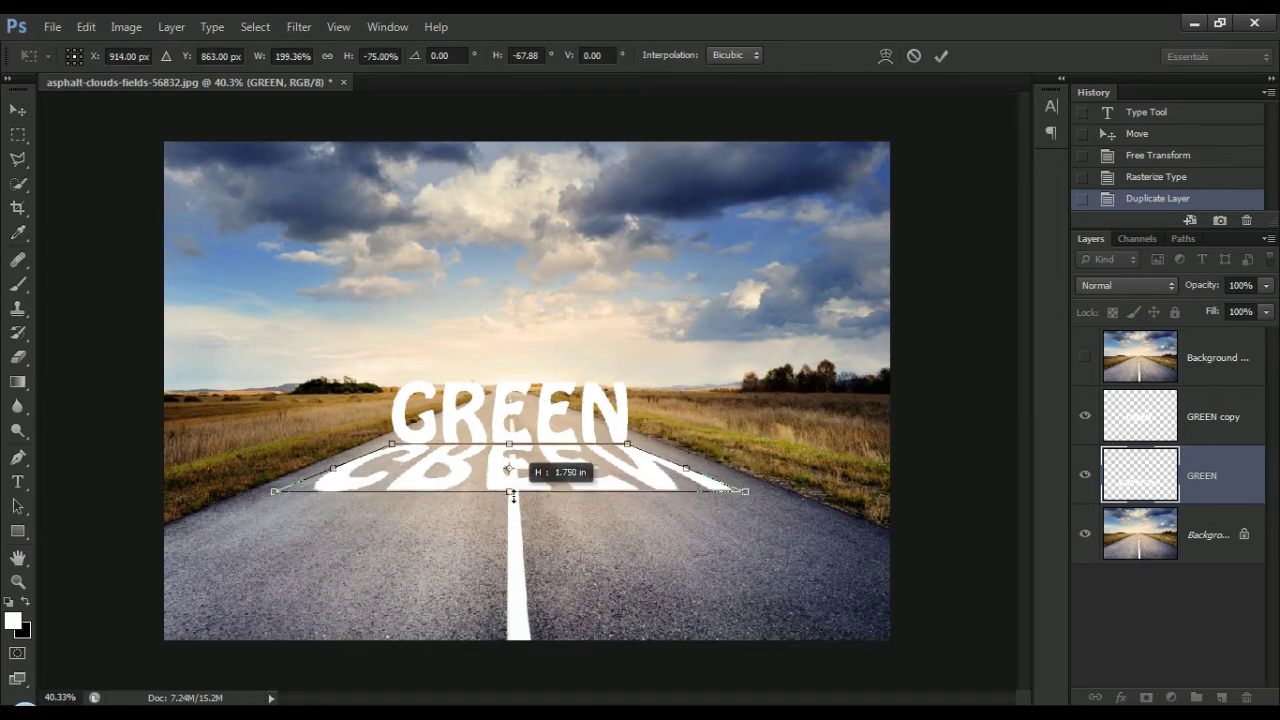
left_click_drag(513, 495, 513, 498)
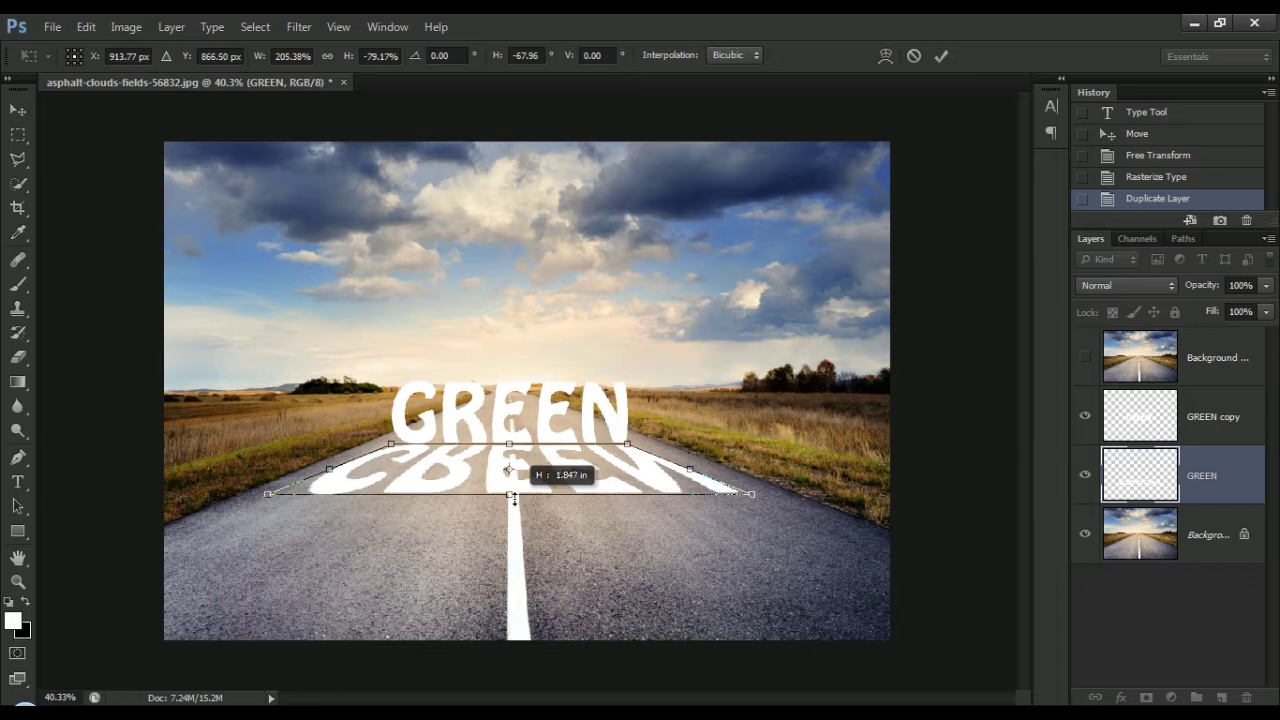
key("Return")
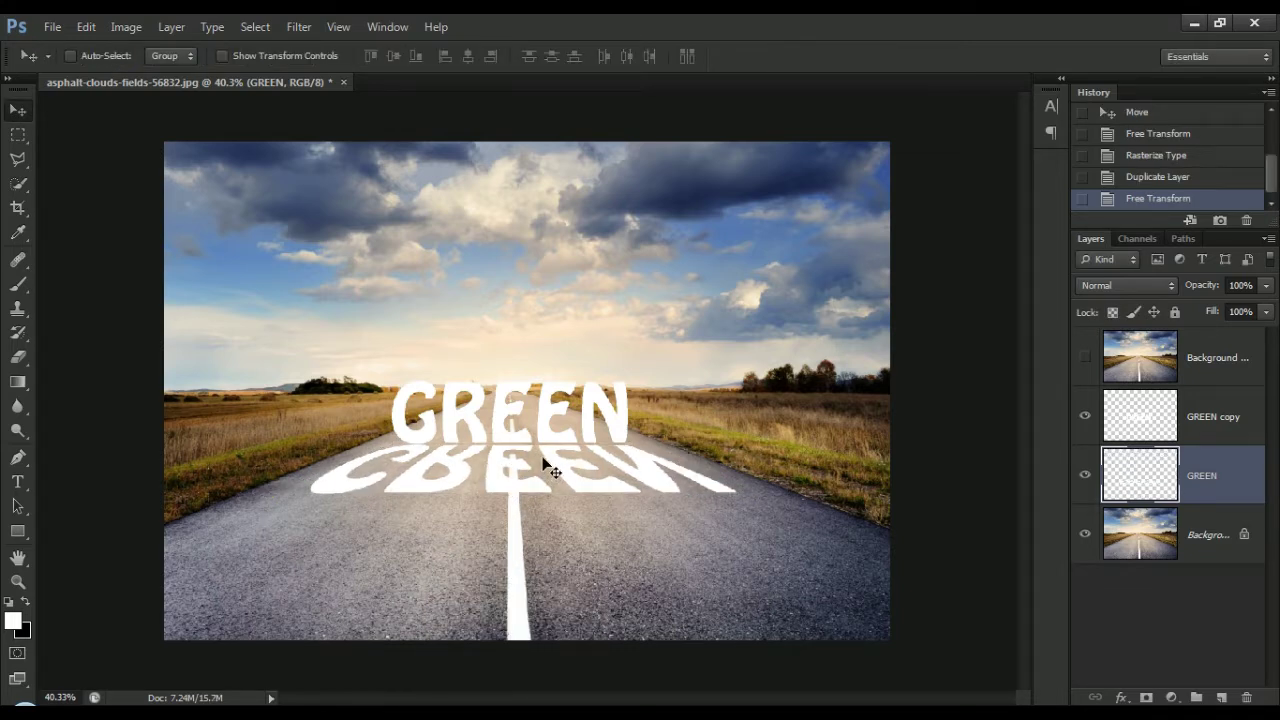
key("Up")
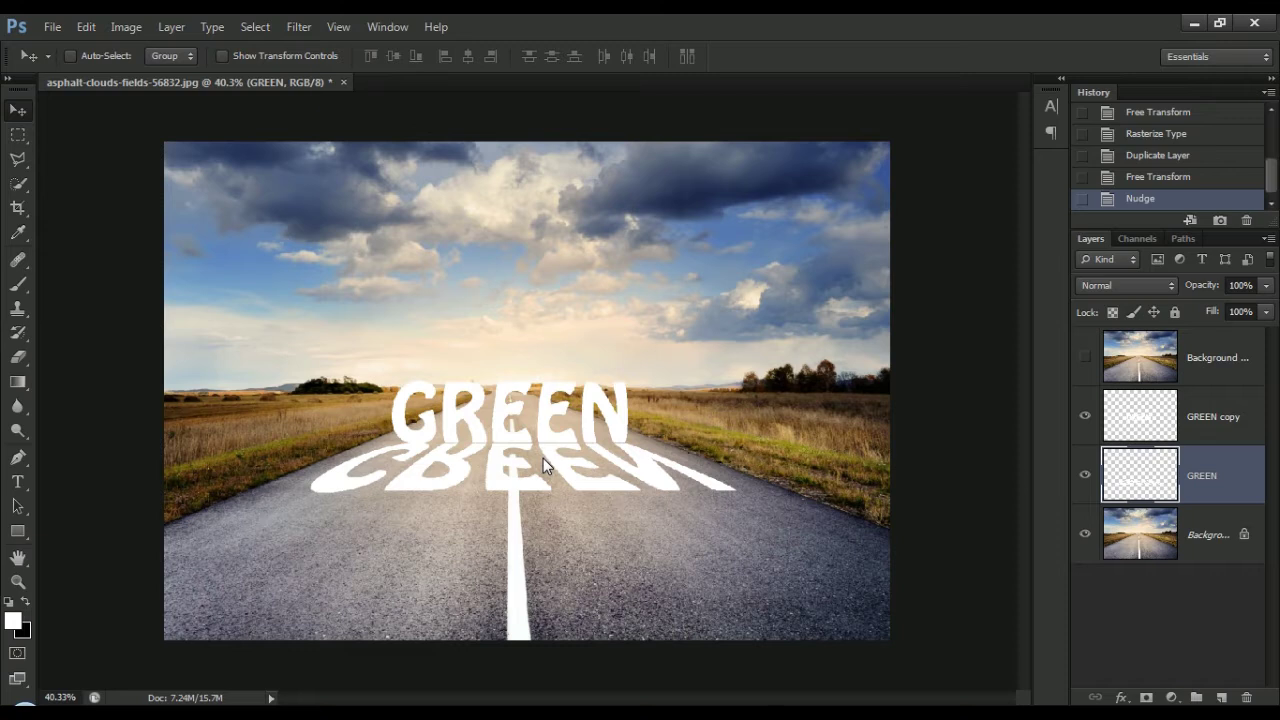
key("p")
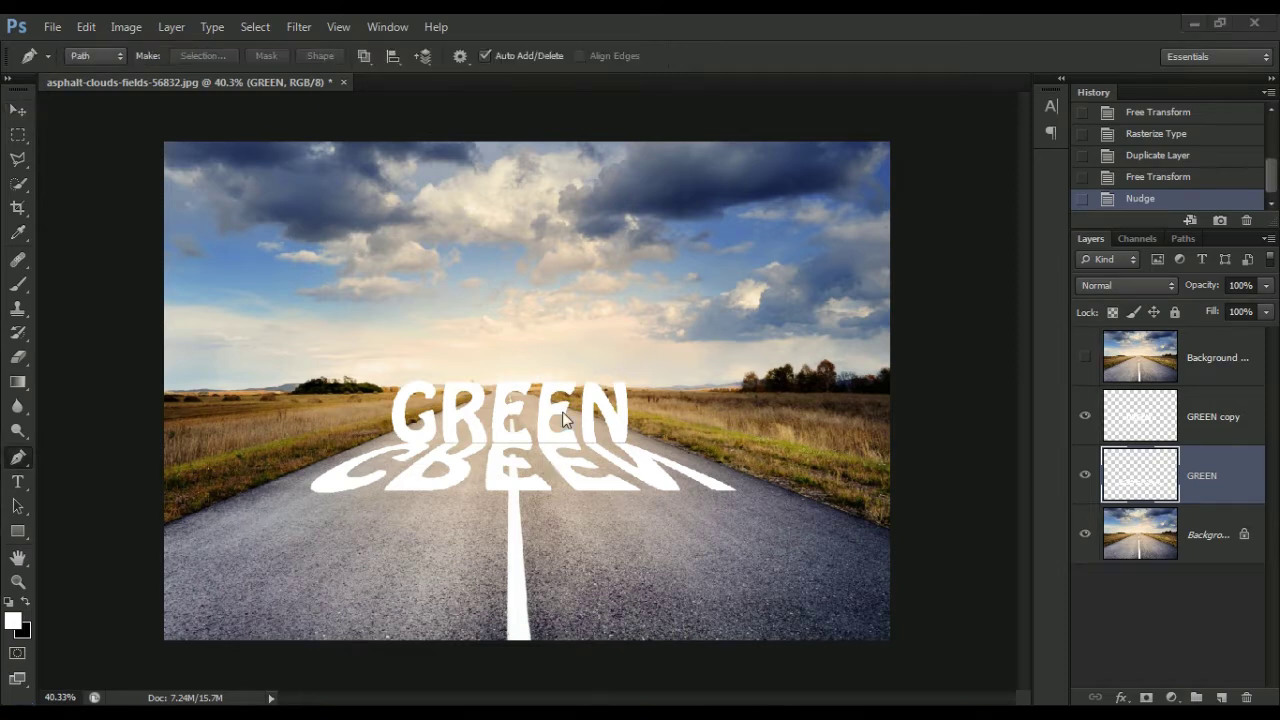
Hide the reflection and add a Hue/Saturation adjustment above Background with Saturation -63
left_click(1085, 475)
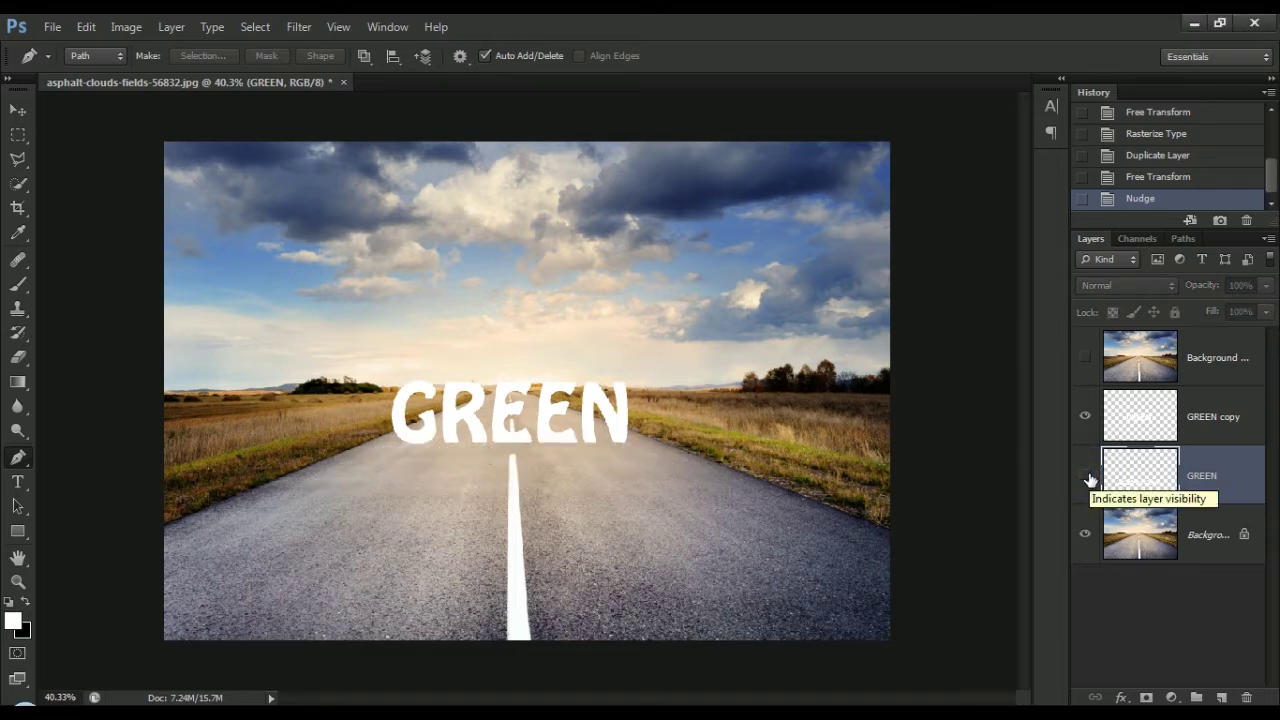
left_click(1192, 536)
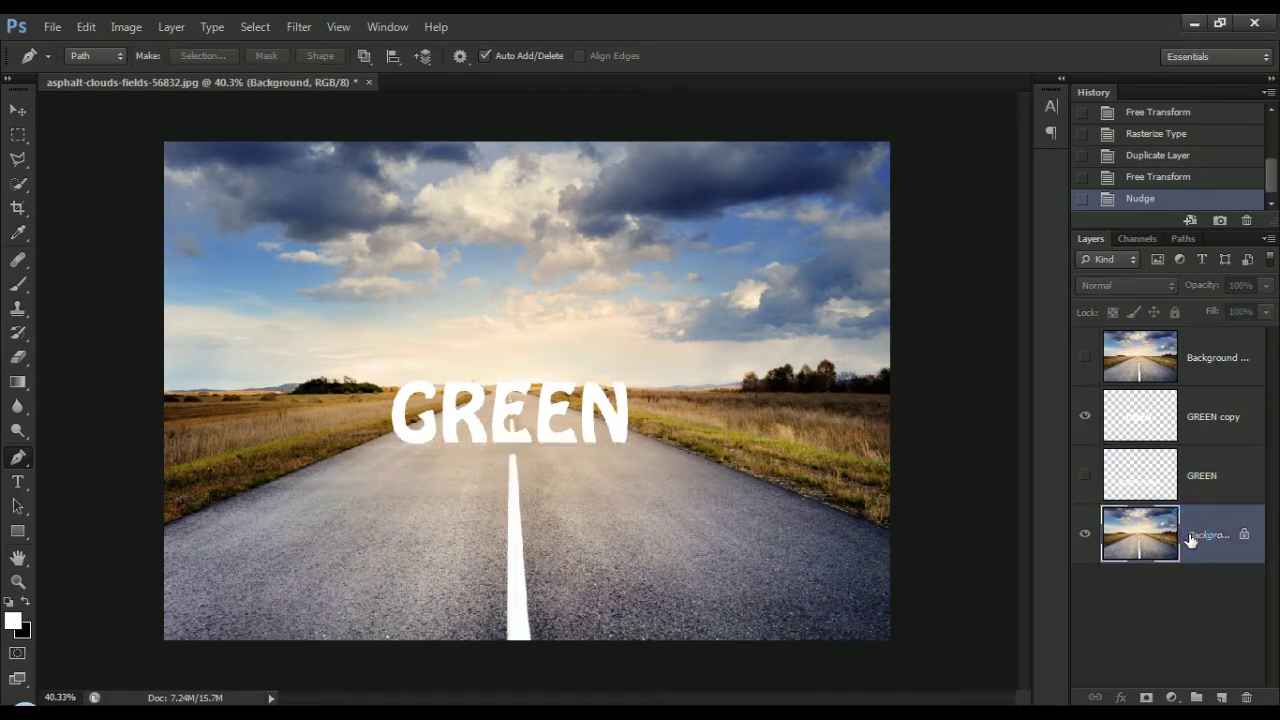
left_click(1172, 698)
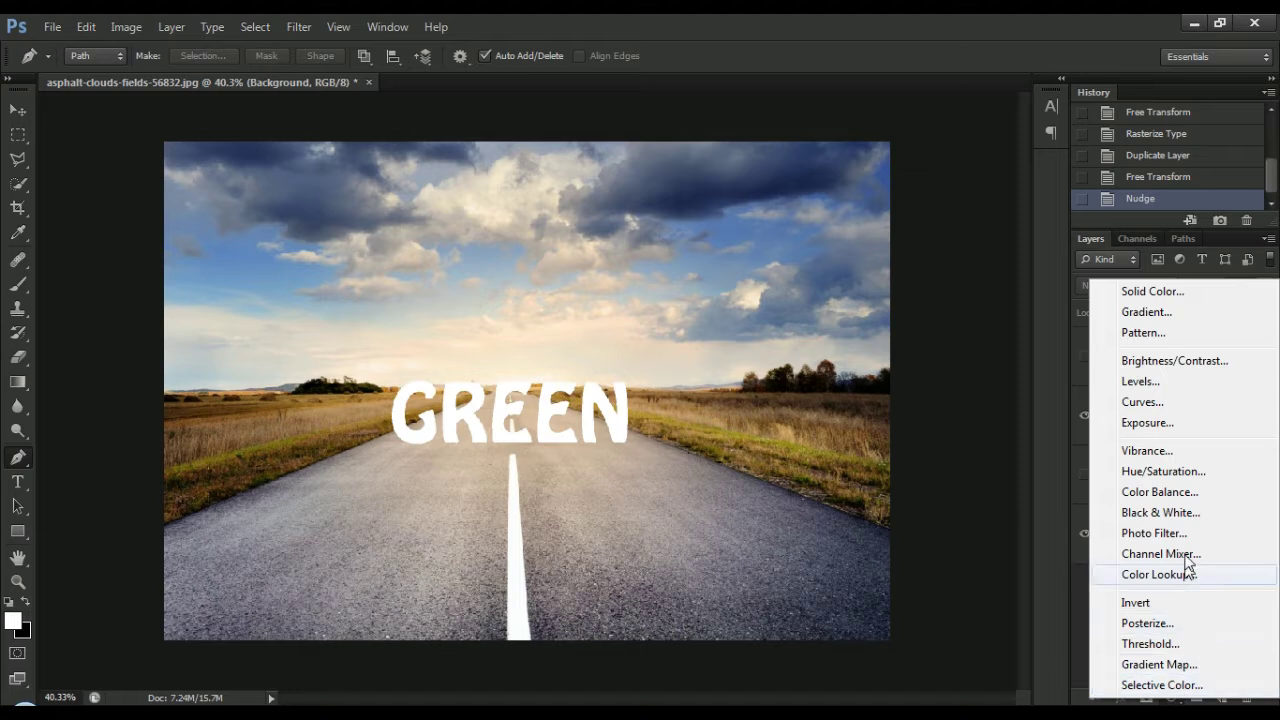
left_click(1179, 478)
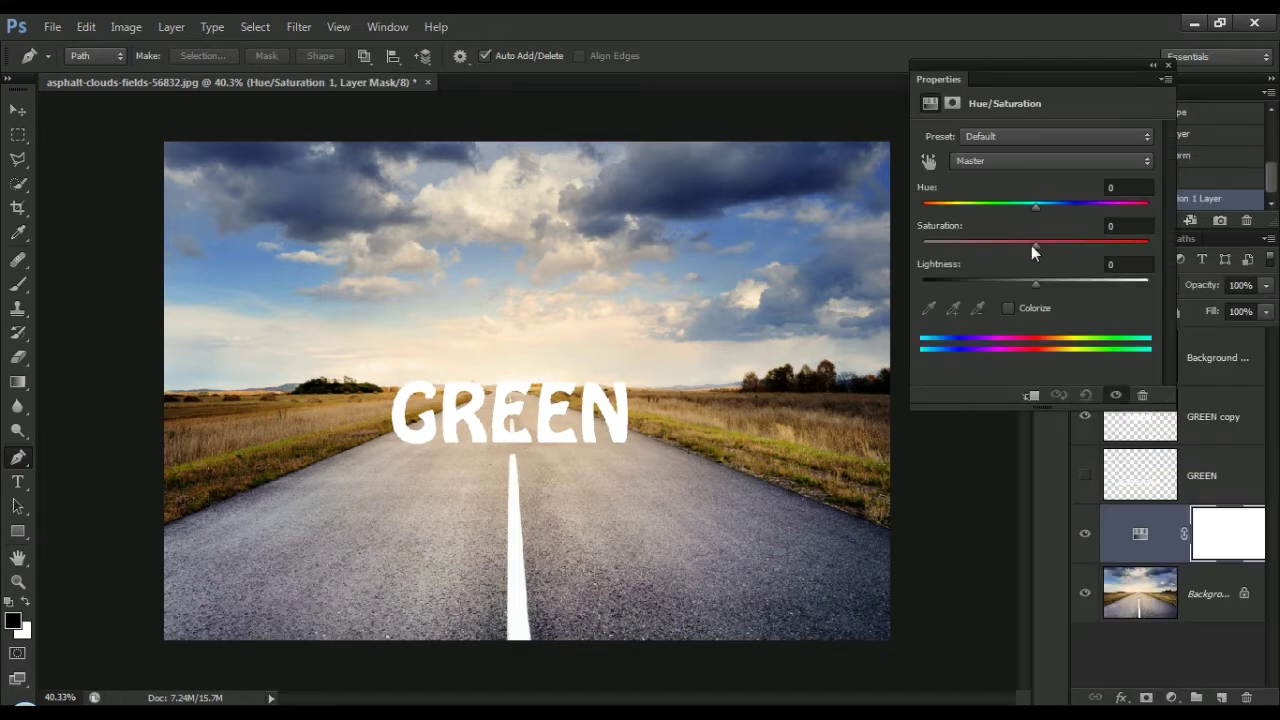
mouse_move(1034, 244)
left_mouse_down()
mouse_move(948, 246)
mouse_move(970, 248)
left_mouse_up()
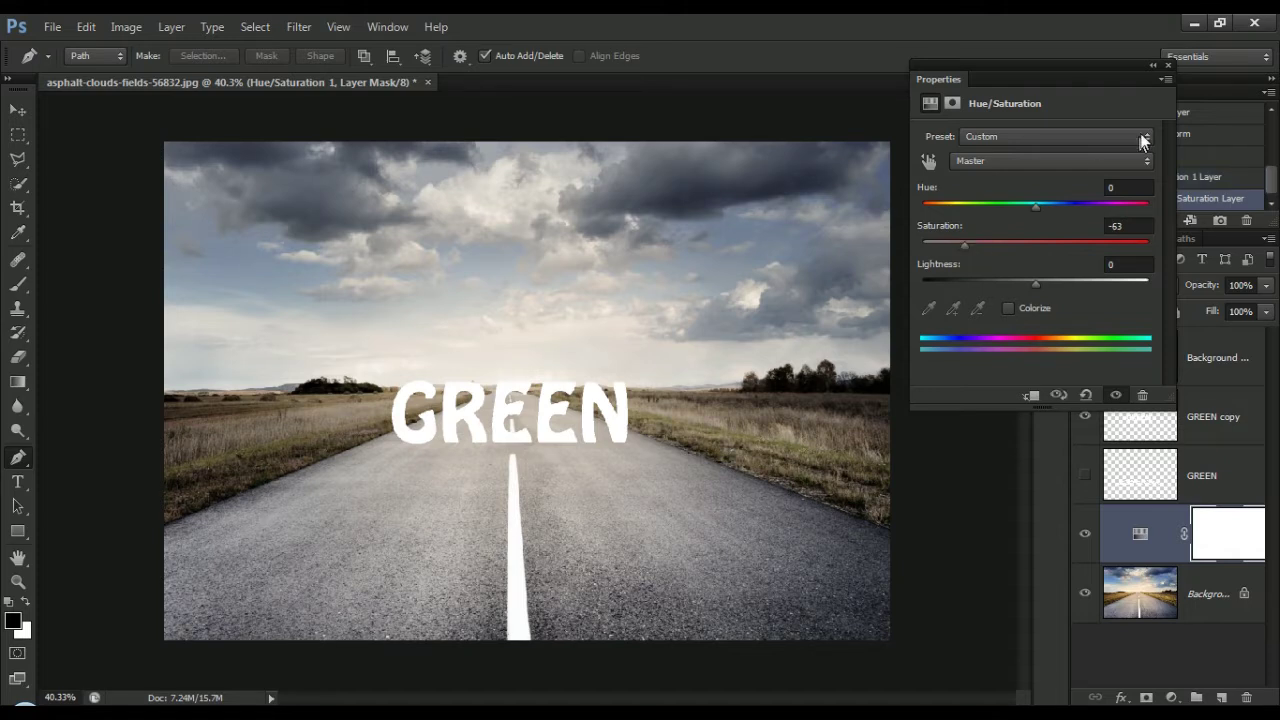
left_click(1166, 64)
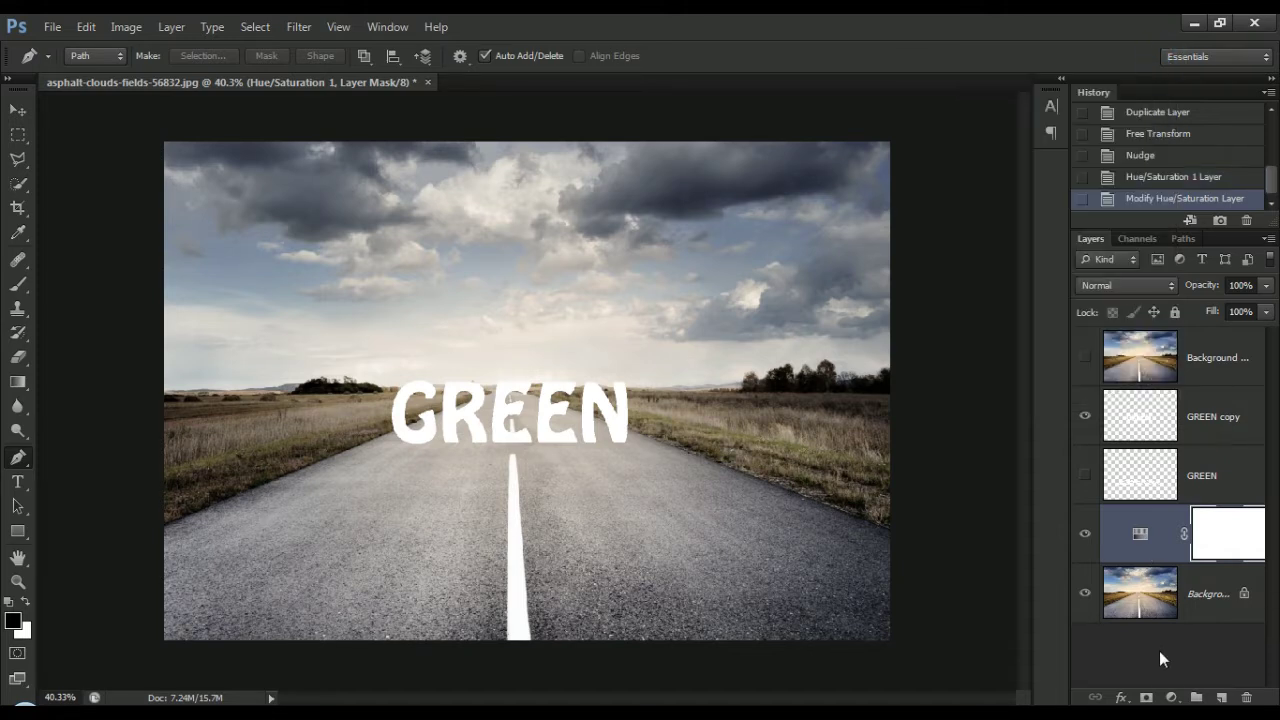
left_click(1189, 610)
left_click(1171, 697)
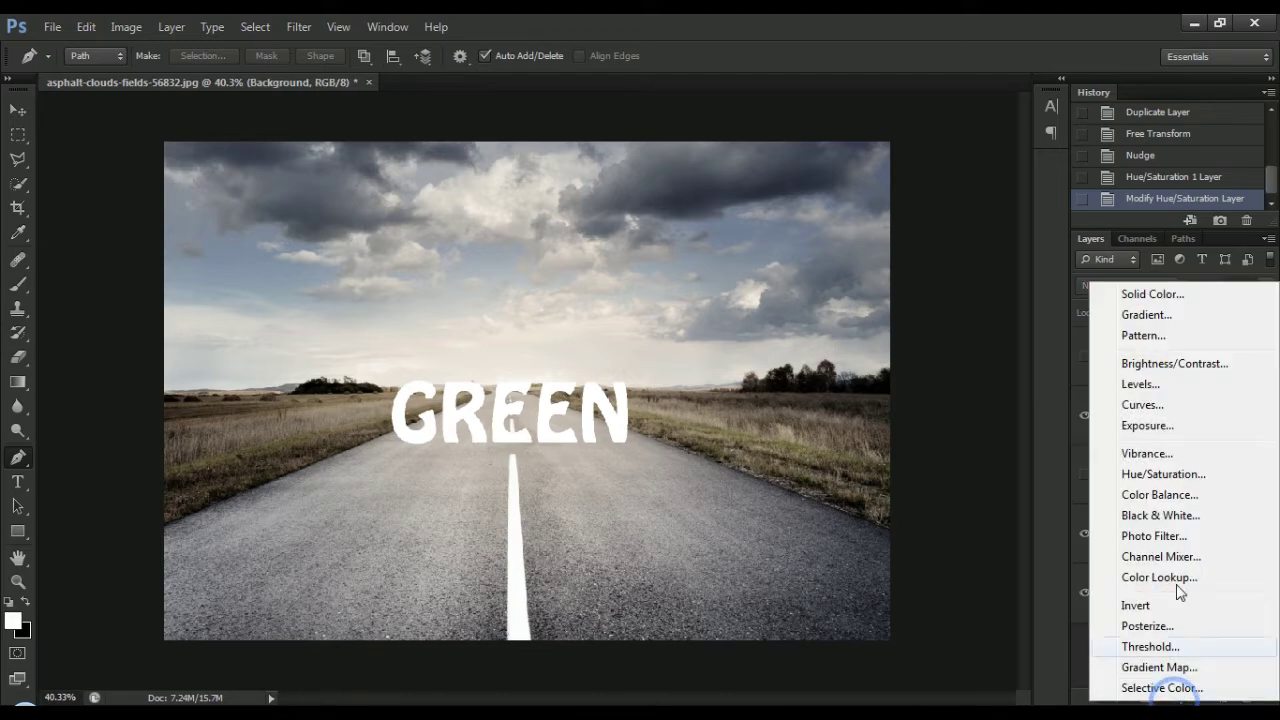
Add an Exposure adjustment at -3.20 above Background, then select the top Background copy
left_click(1159, 424)
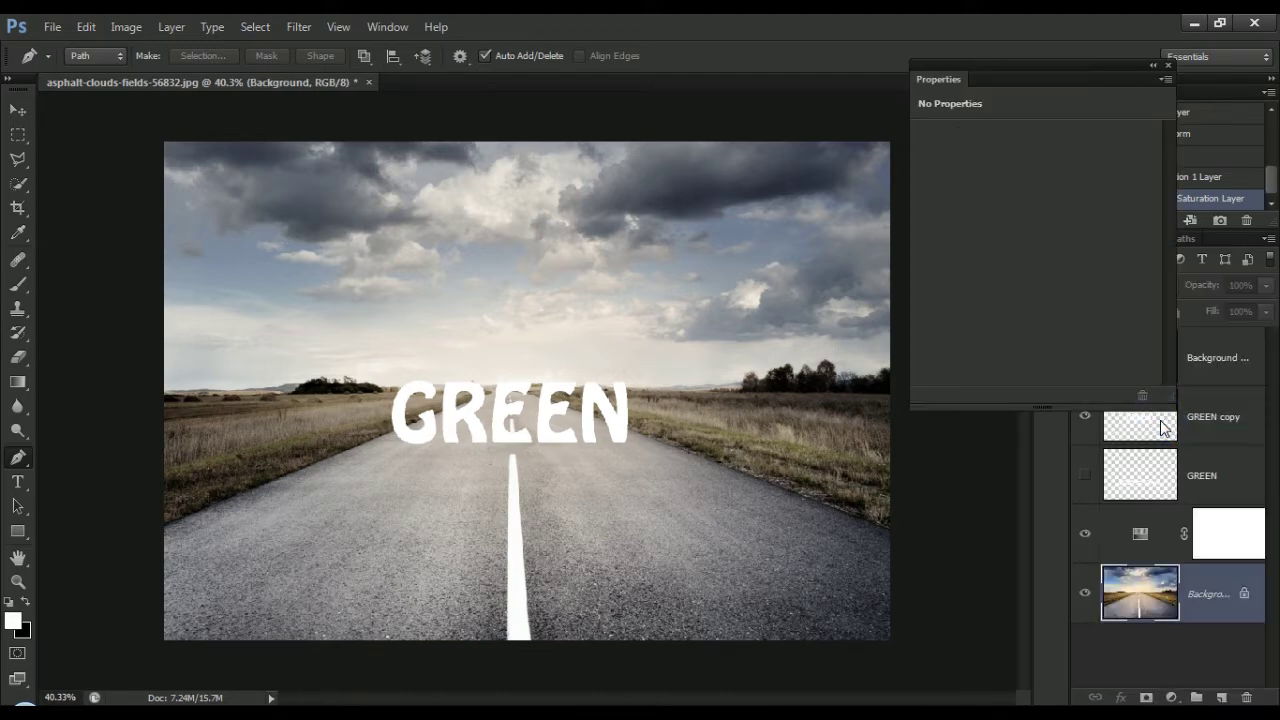
left_click_drag(1036, 186, 980, 188)
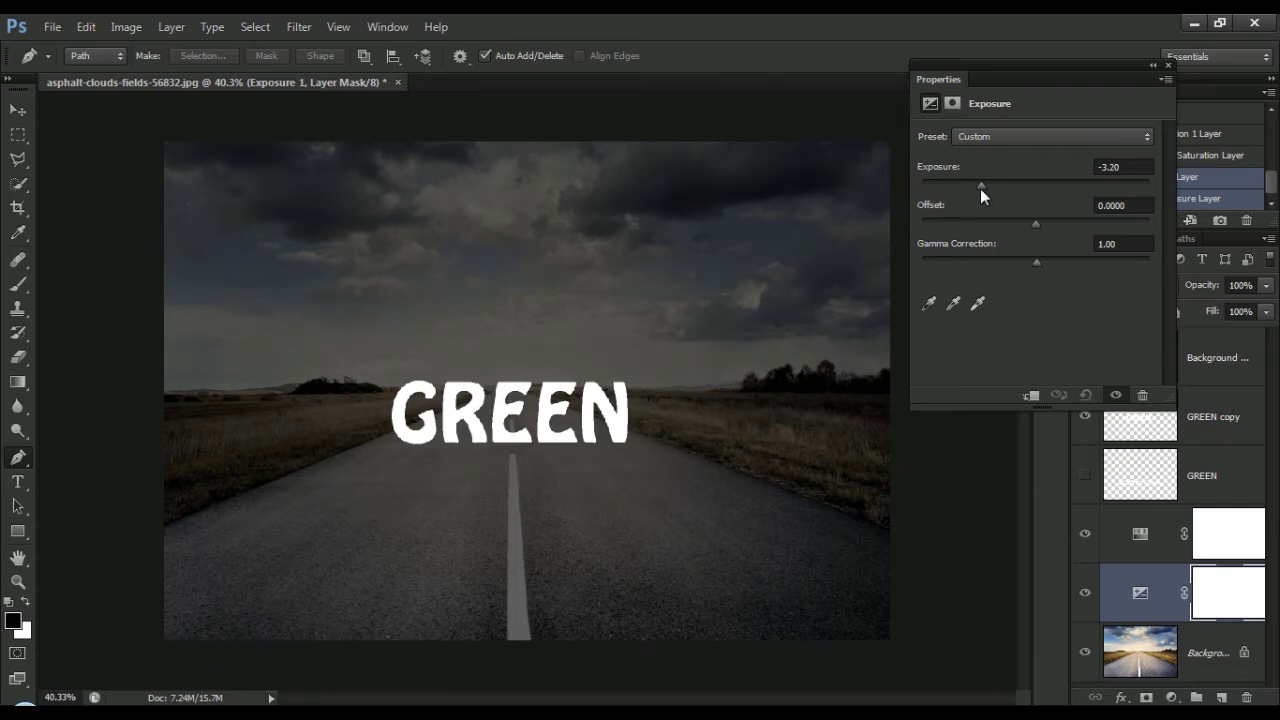
left_click(1167, 66)
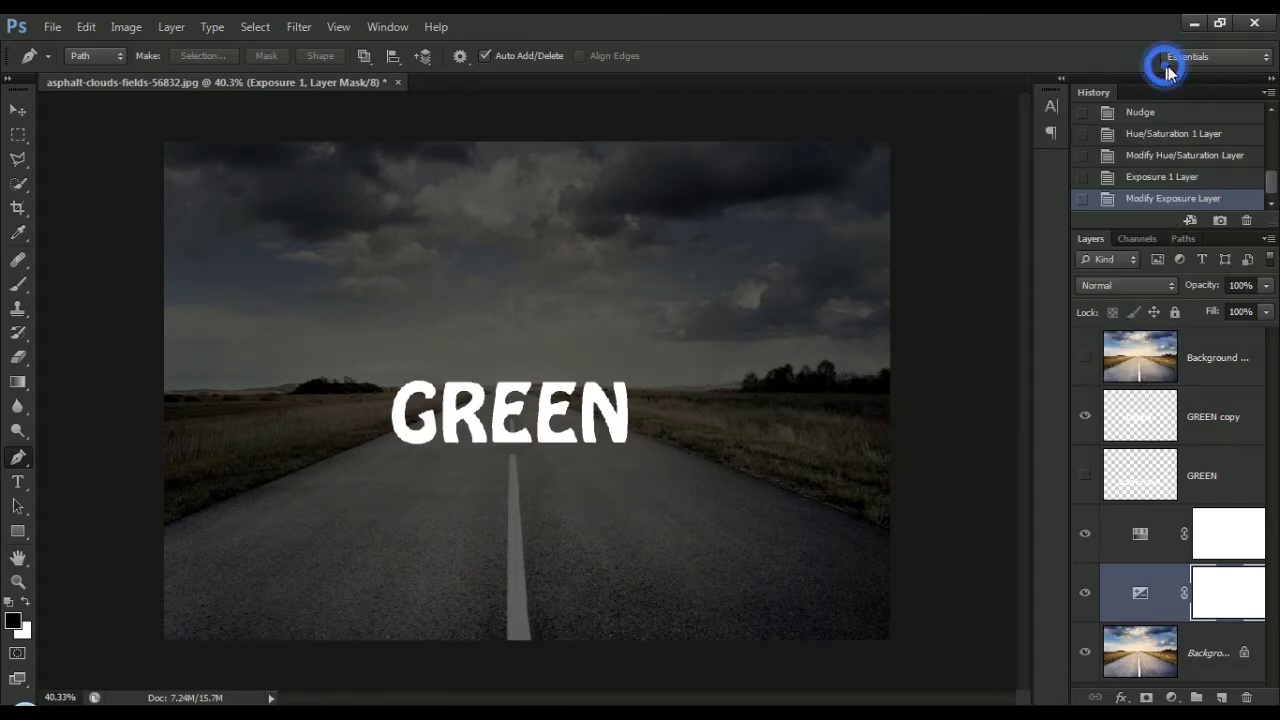
left_click(1182, 666)
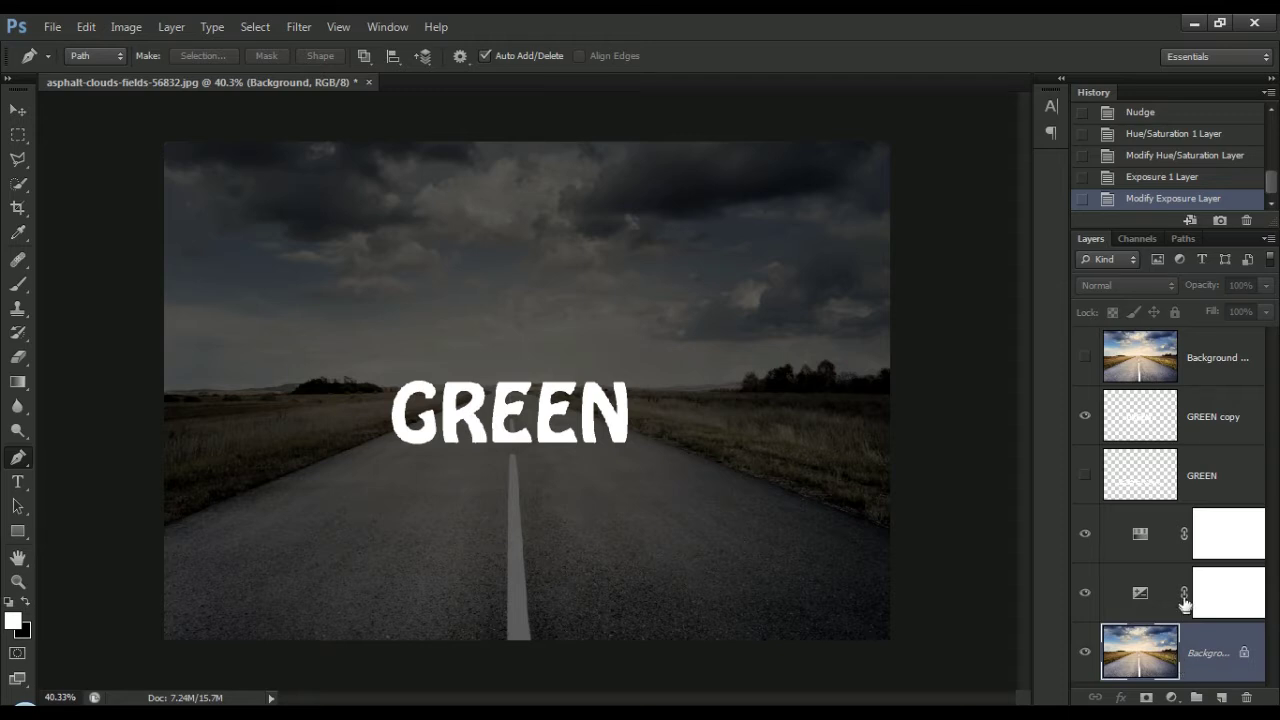
left_click(1190, 358)
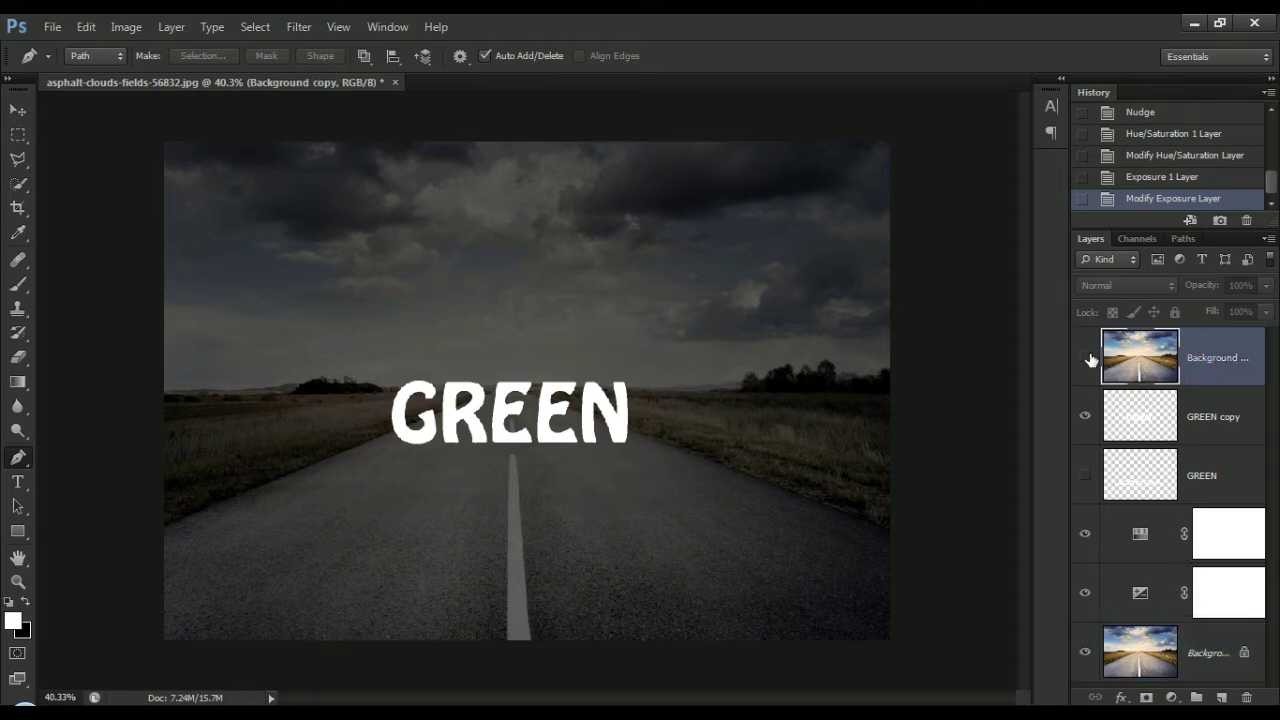
Show Background copy, clip it to the GREEN copy text, and select GREEN copy
left_click(1085, 357)
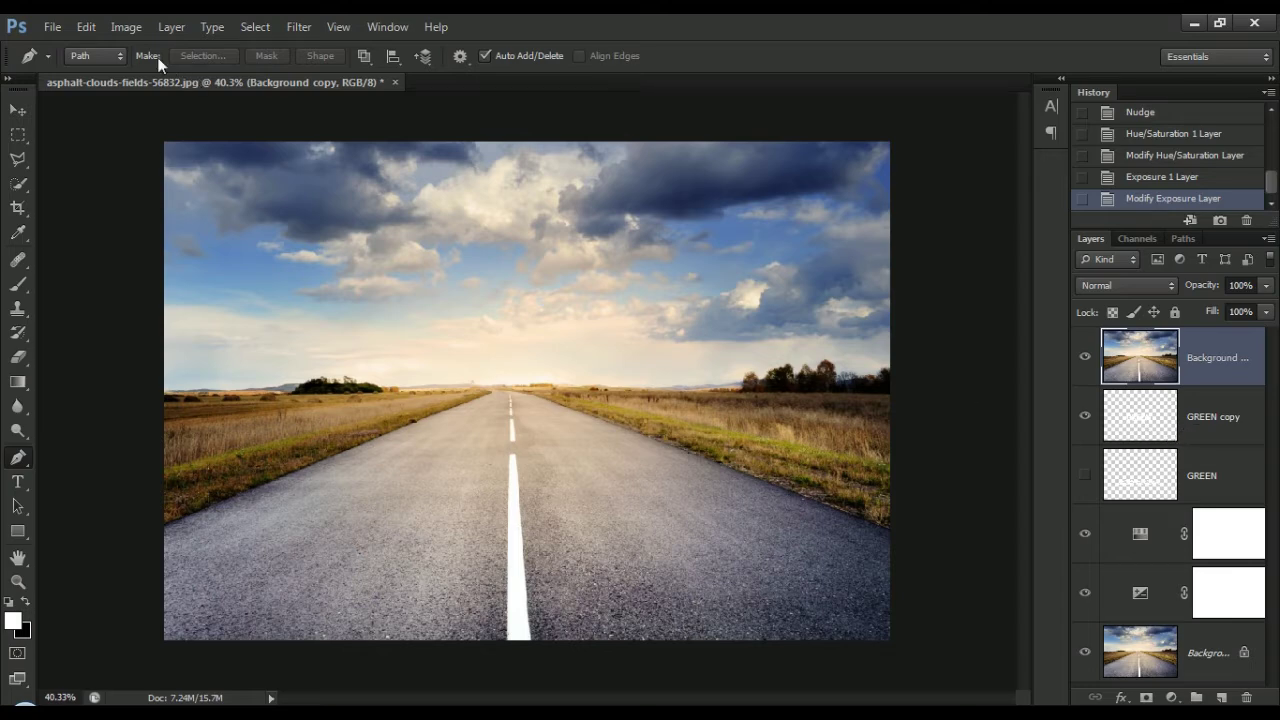
left_click(168, 27)
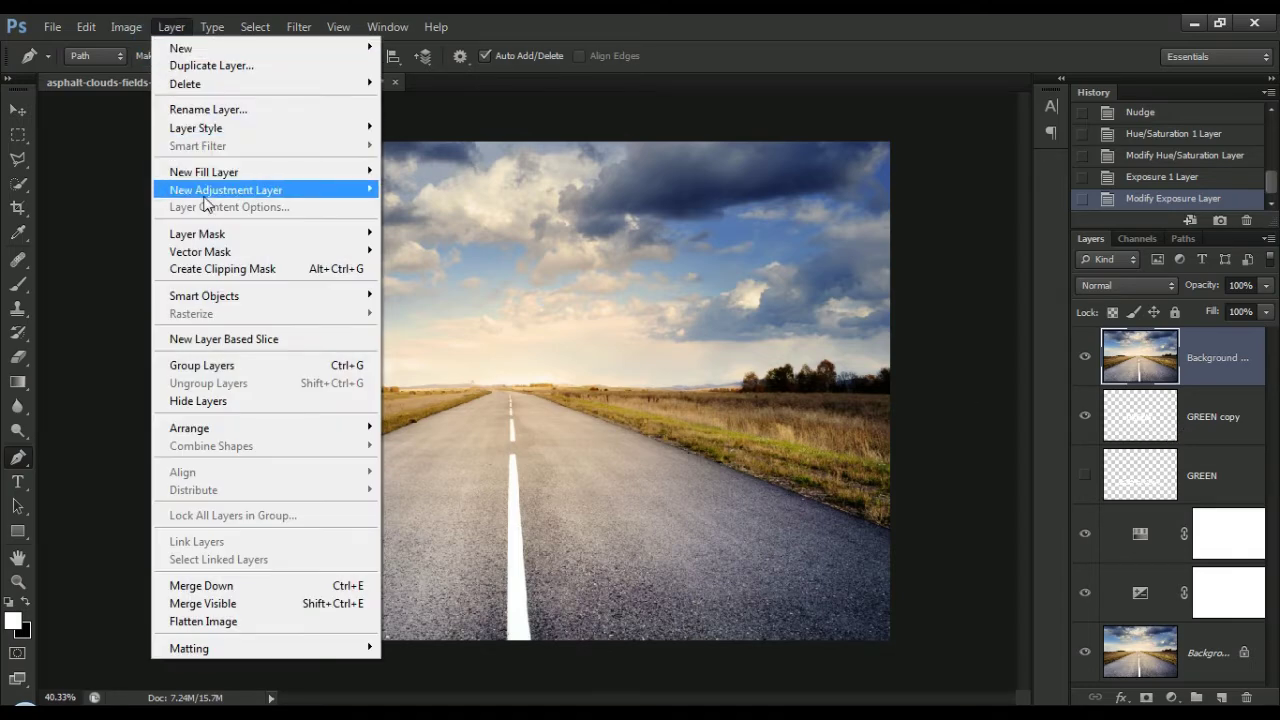
left_click(233, 279)
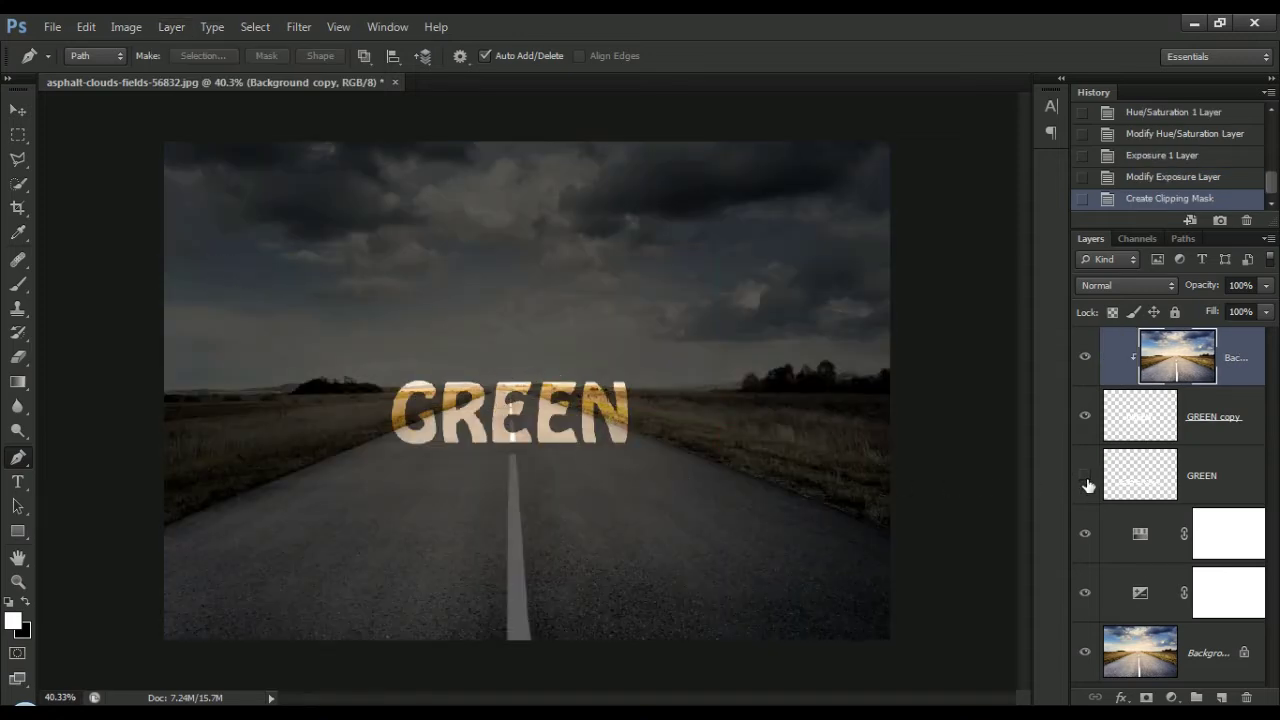
left_click(1140, 417)
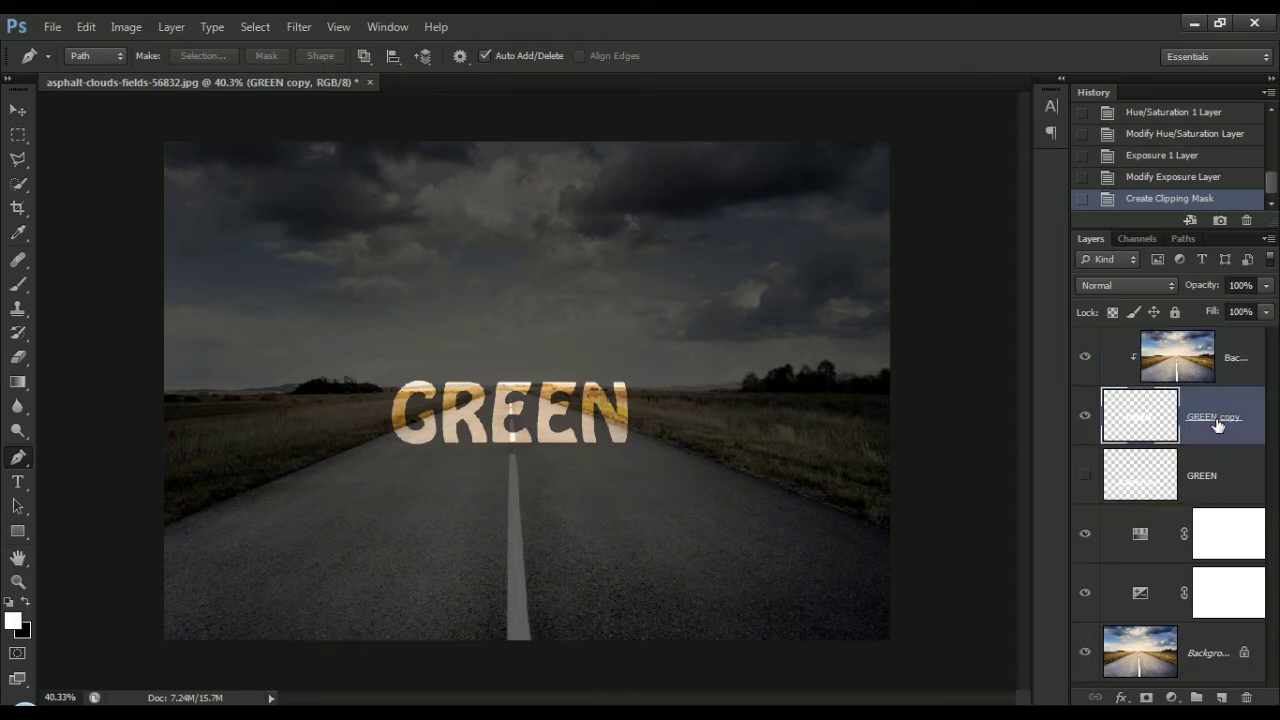
left_click(1121, 697)
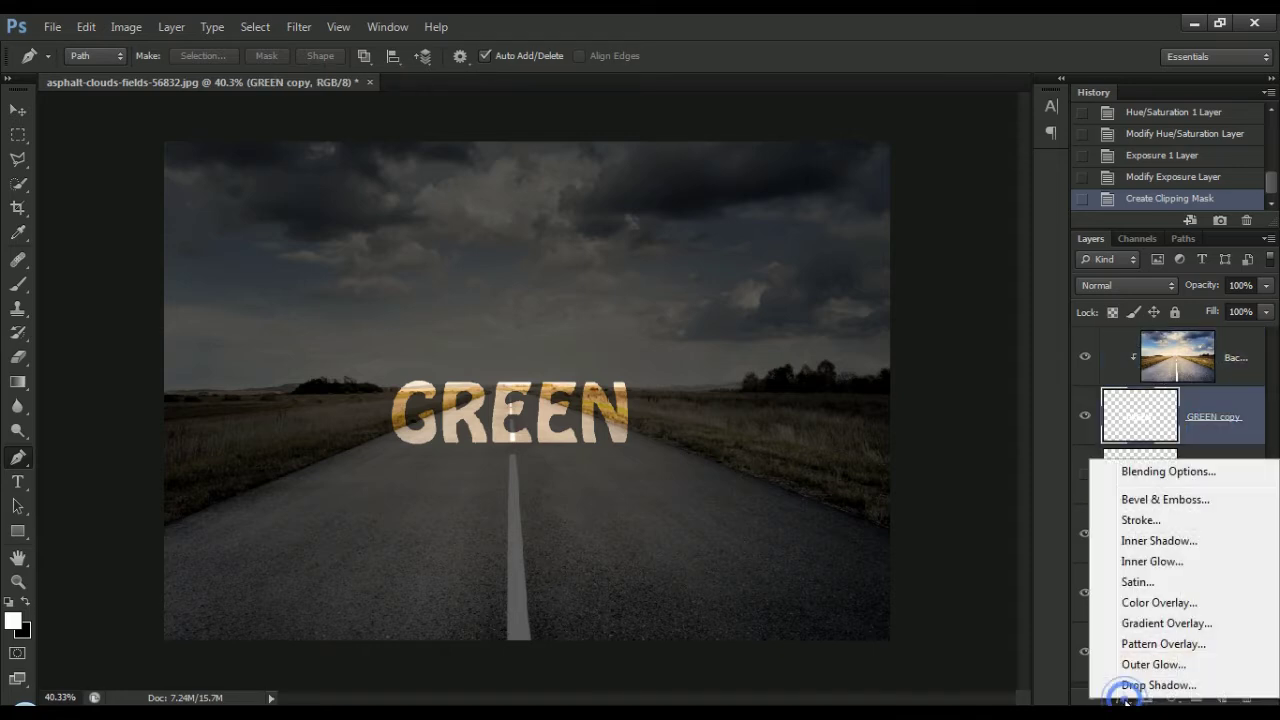
Give GREEN copy a white 2 px outside Stroke and enable Outer Glow
left_click(1155, 522)
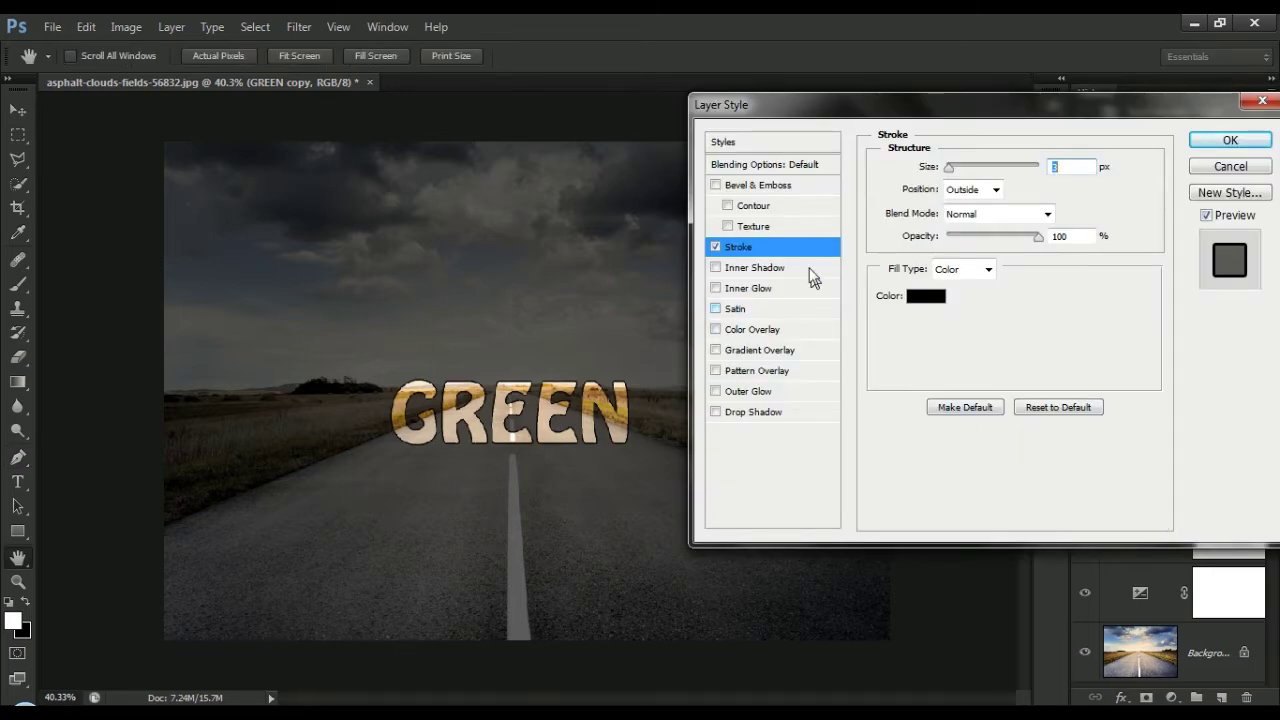
left_click(926, 297)
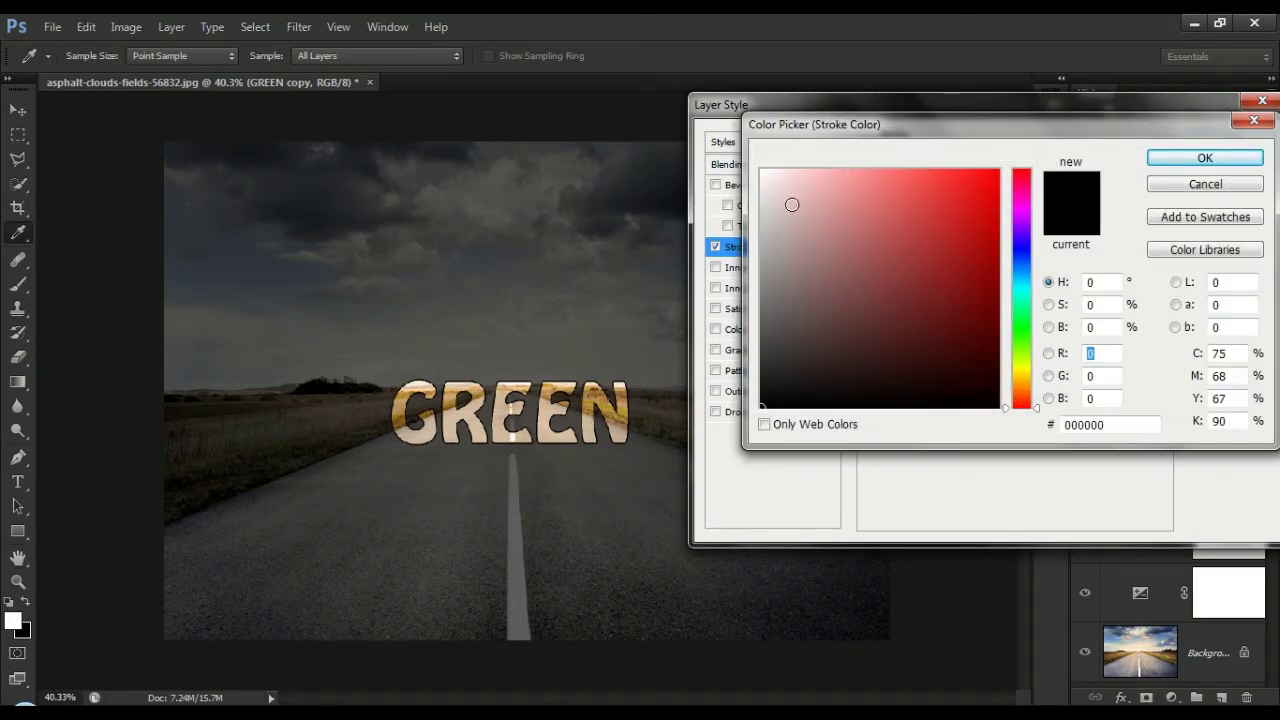
left_click(763, 172)
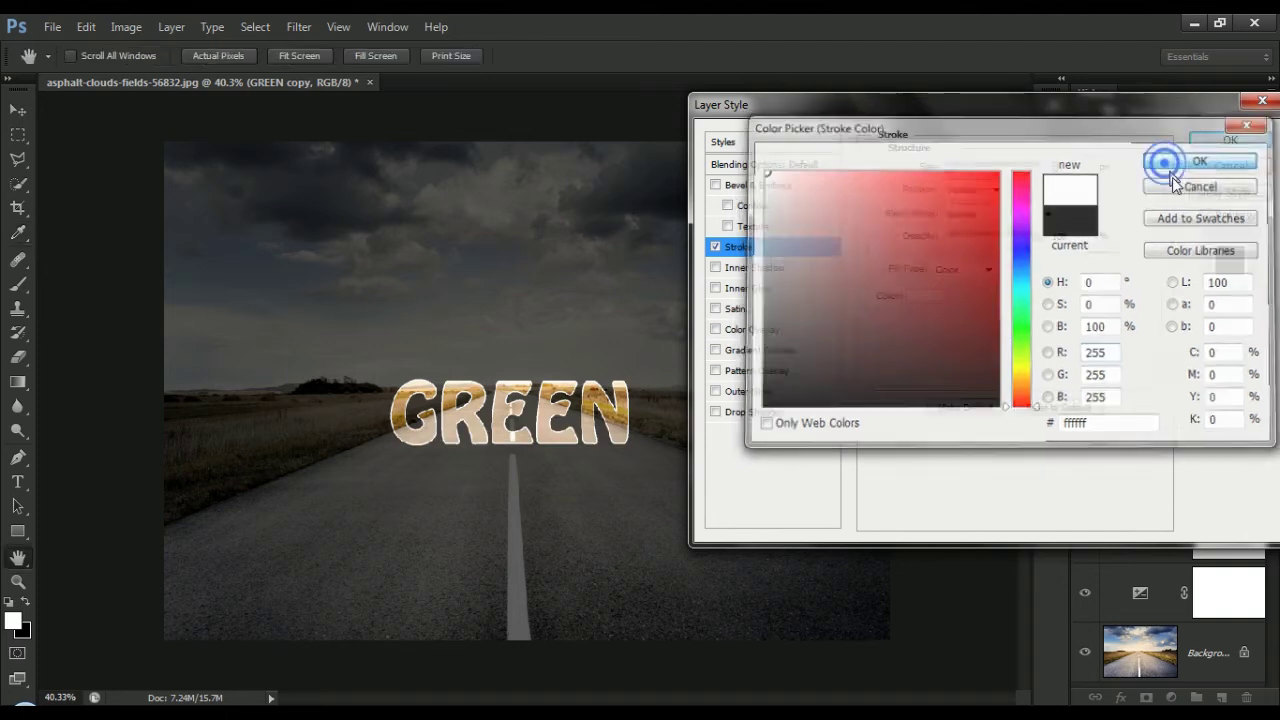
left_click(1168, 161)
left_click(1060, 167)
type("2")
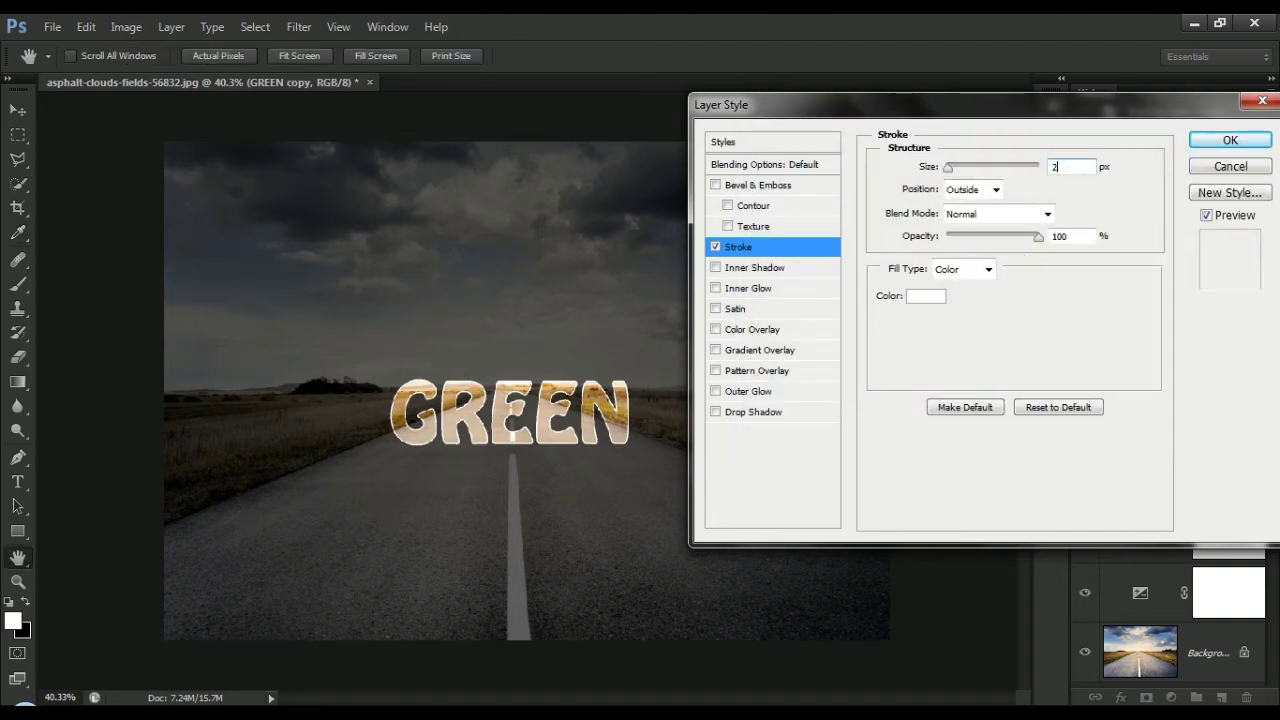
left_click(996, 190)
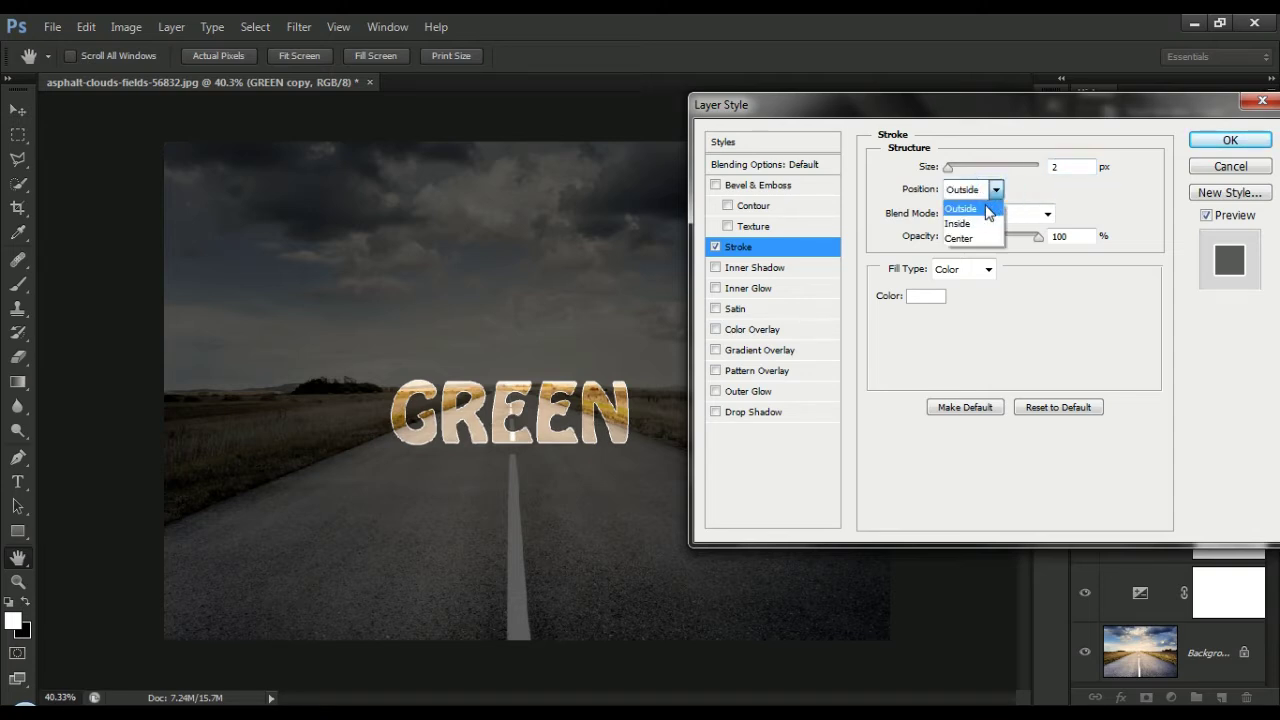
left_click(975, 209)
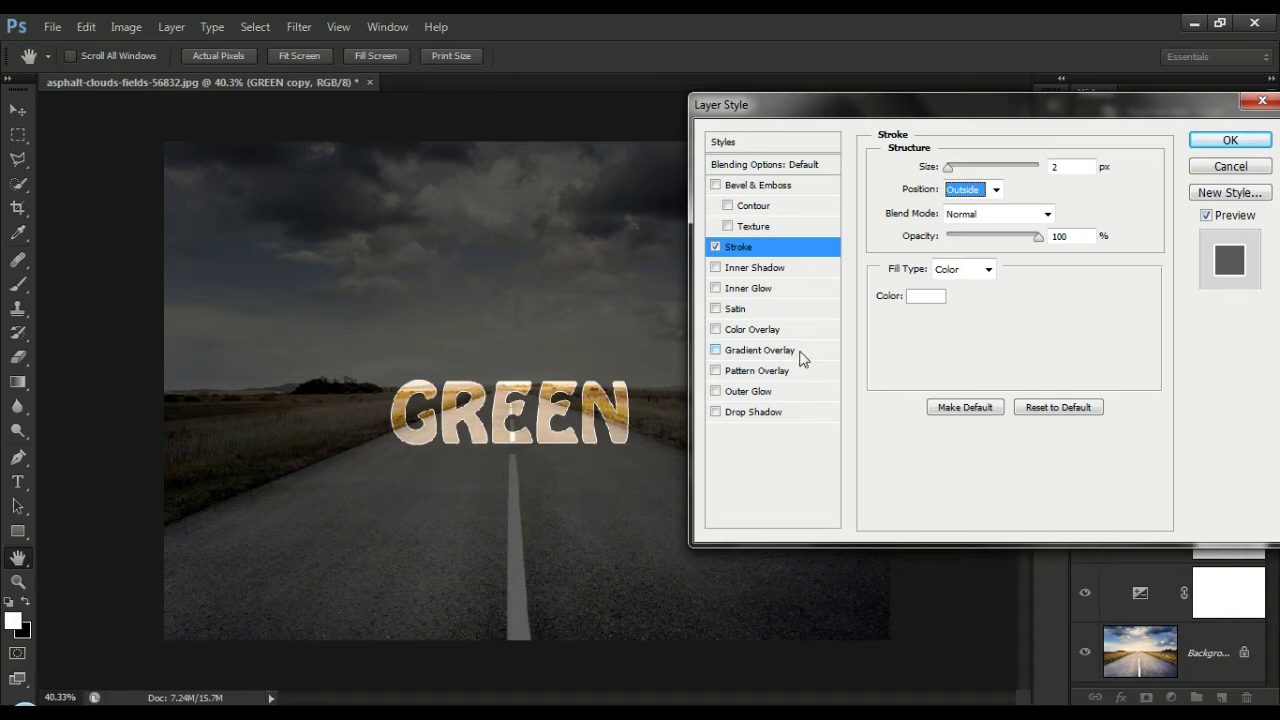
left_click(745, 394)
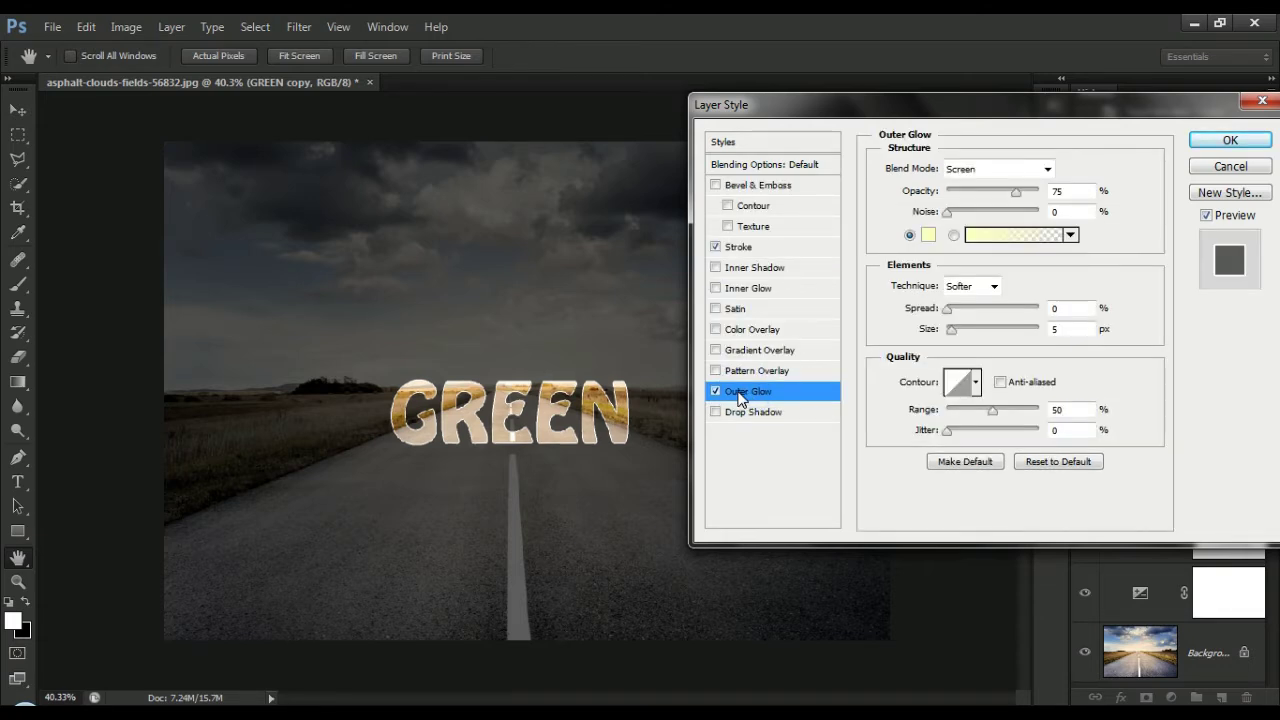
Set the outer glow colour to white with Overlay blend mode
left_click(928, 235)
left_click(762, 171)
left_click(1047, 168)
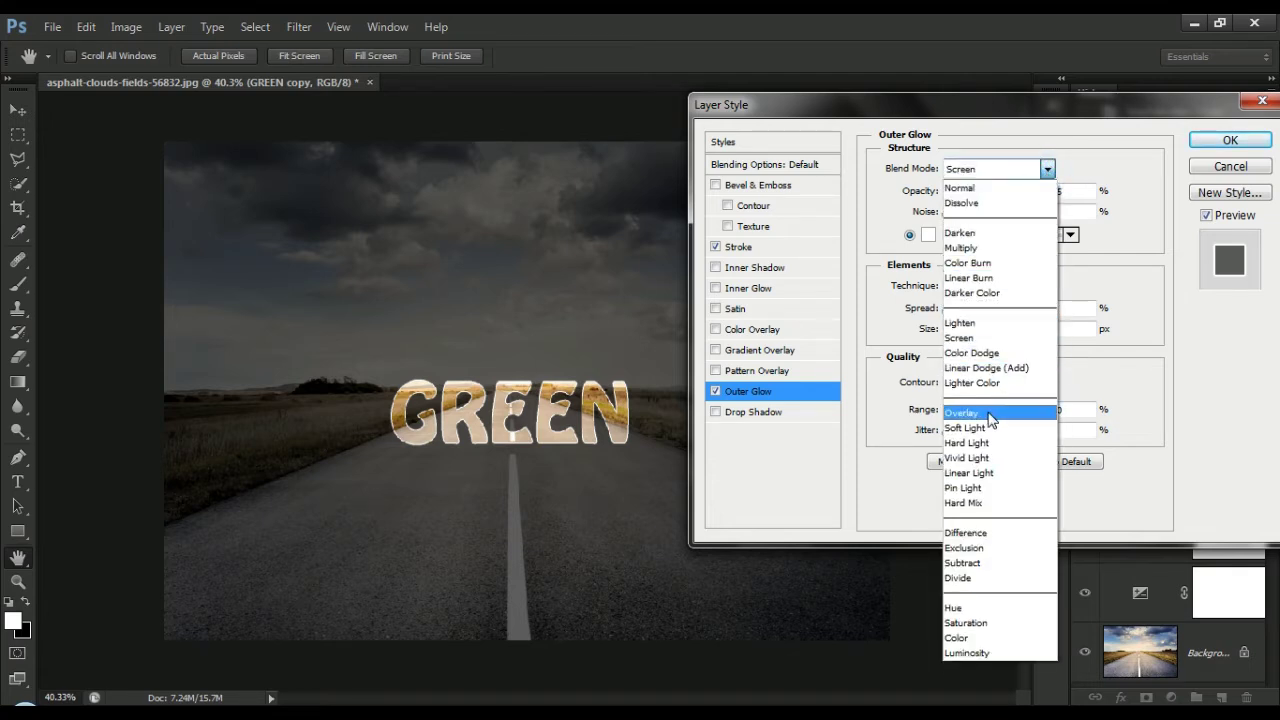
left_click(990, 418)
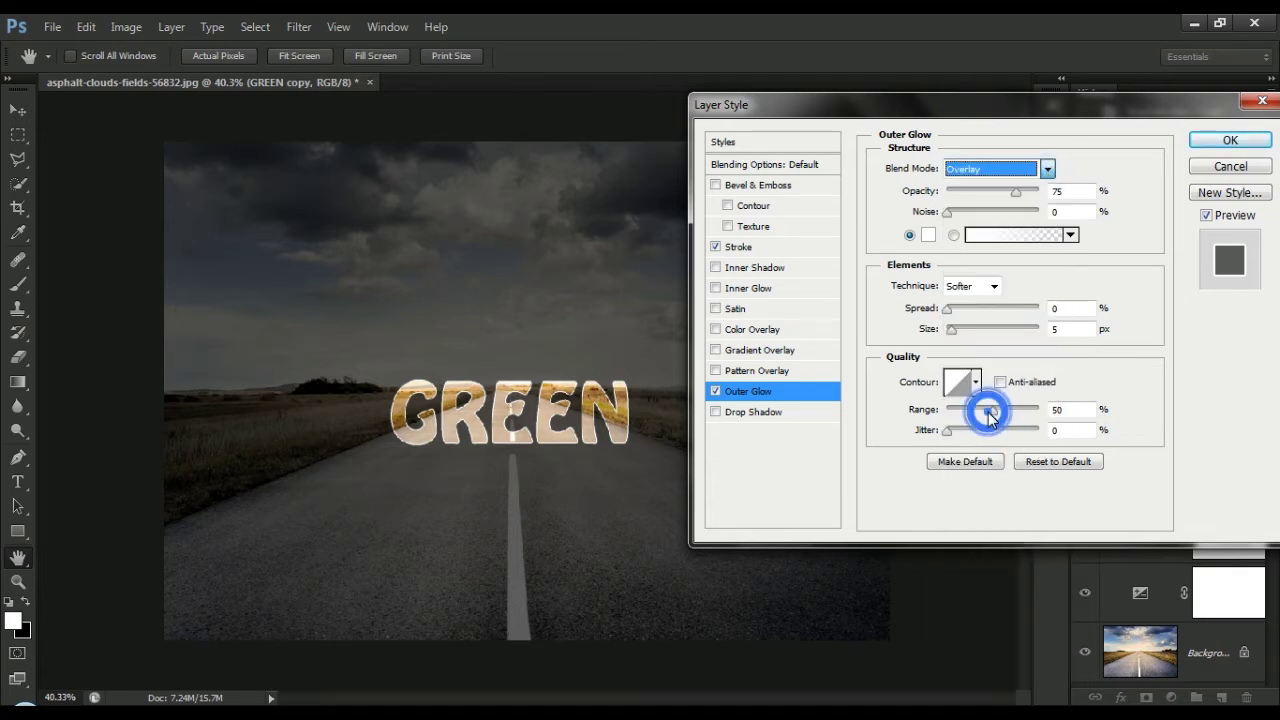
Raise the outer glow size to 250 px and opacity to 100%, and enable Inner Glow
left_click(1017, 192)
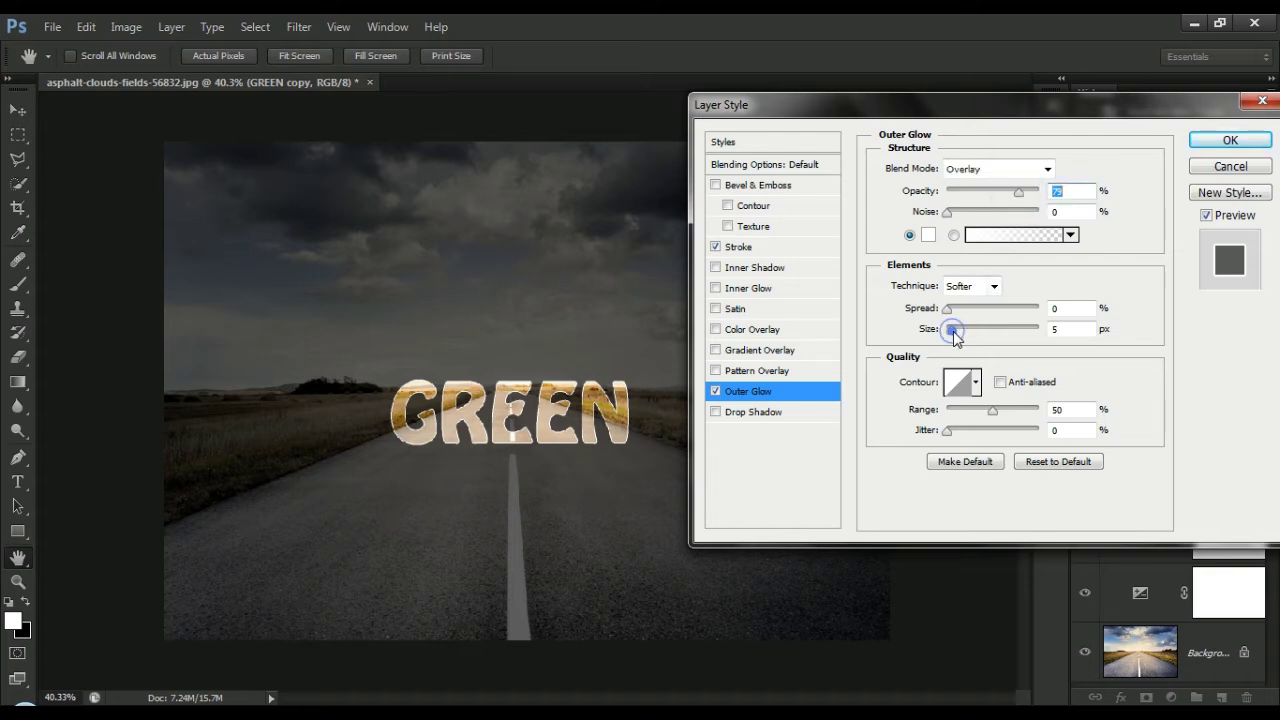
left_click_drag(951, 330, 1025, 330)
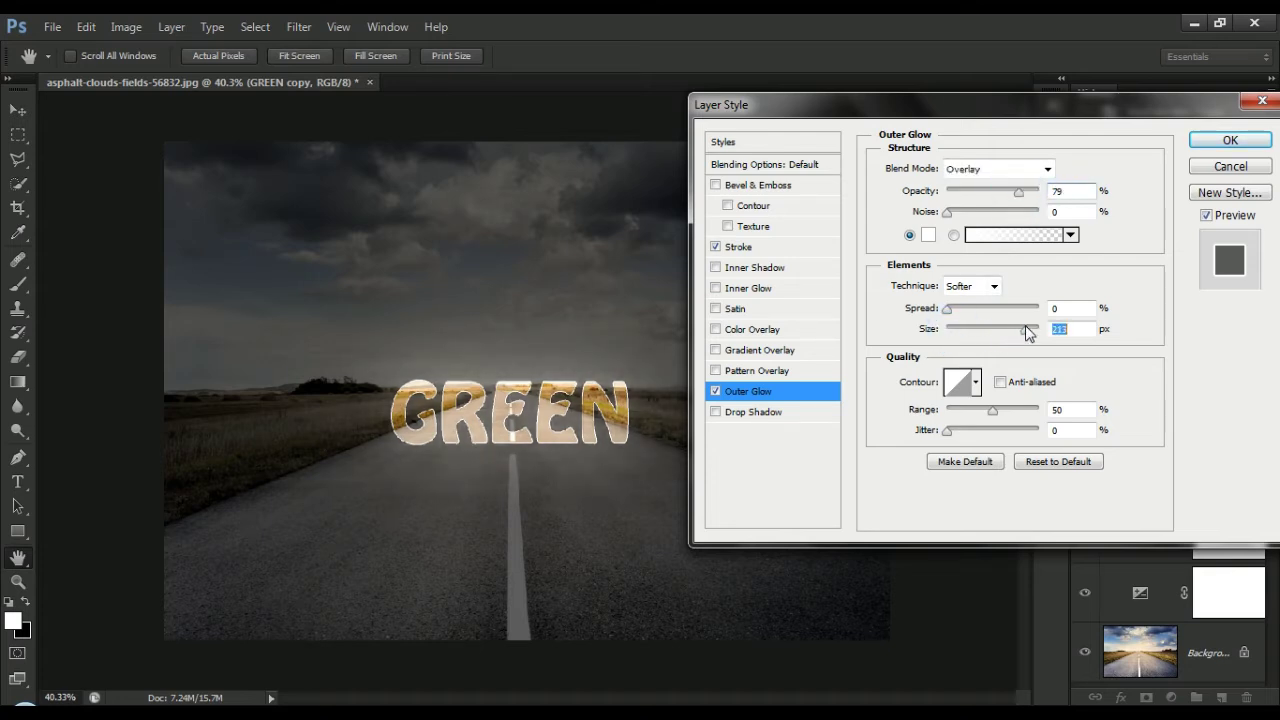
left_click_drag(1025, 328, 1042, 329)
left_click_drag(1025, 195, 1065, 203)
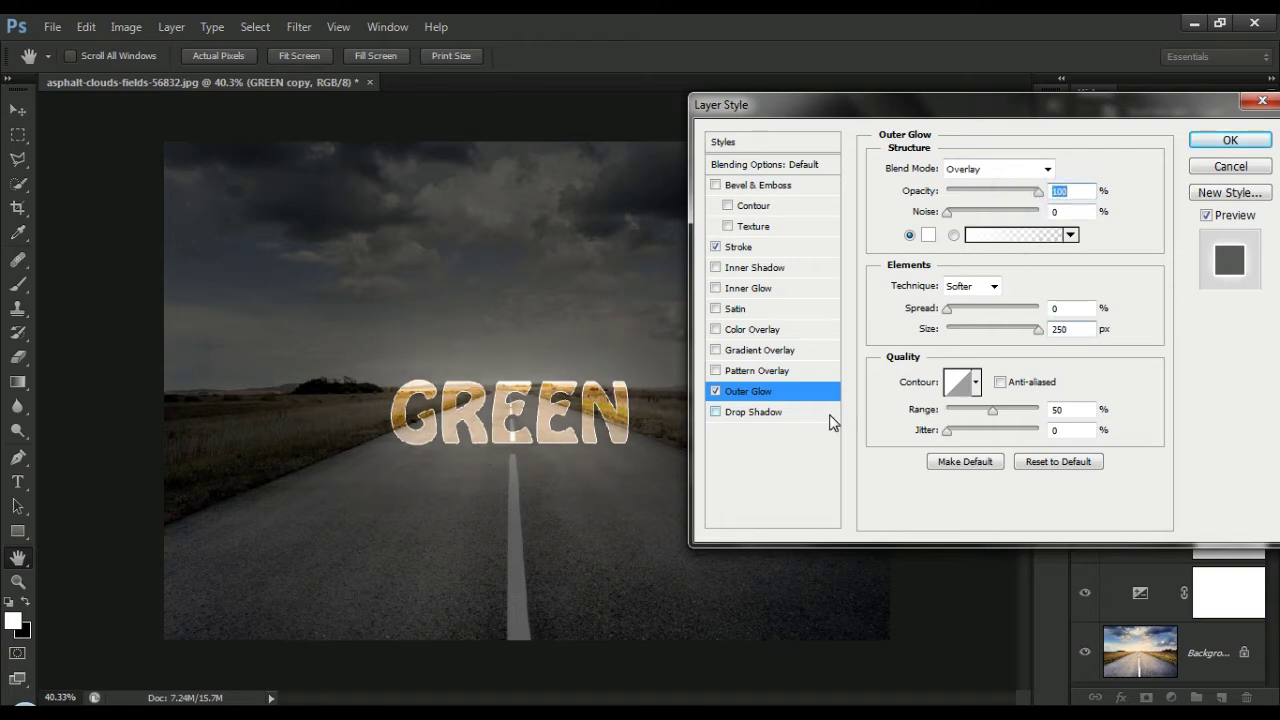
left_click(757, 293)
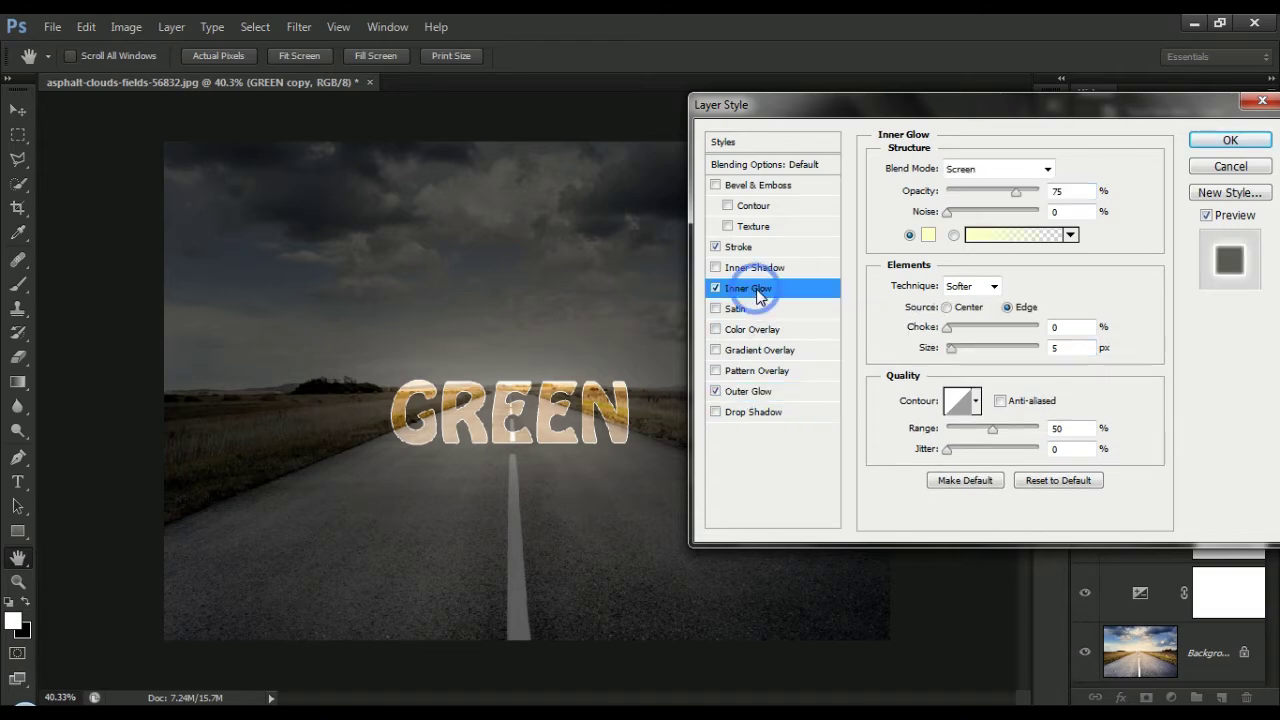
Set the inner glow colour to white and its blend mode to Overlay
left_click(929, 237)
left_click(762, 172)
left_click(1190, 158)
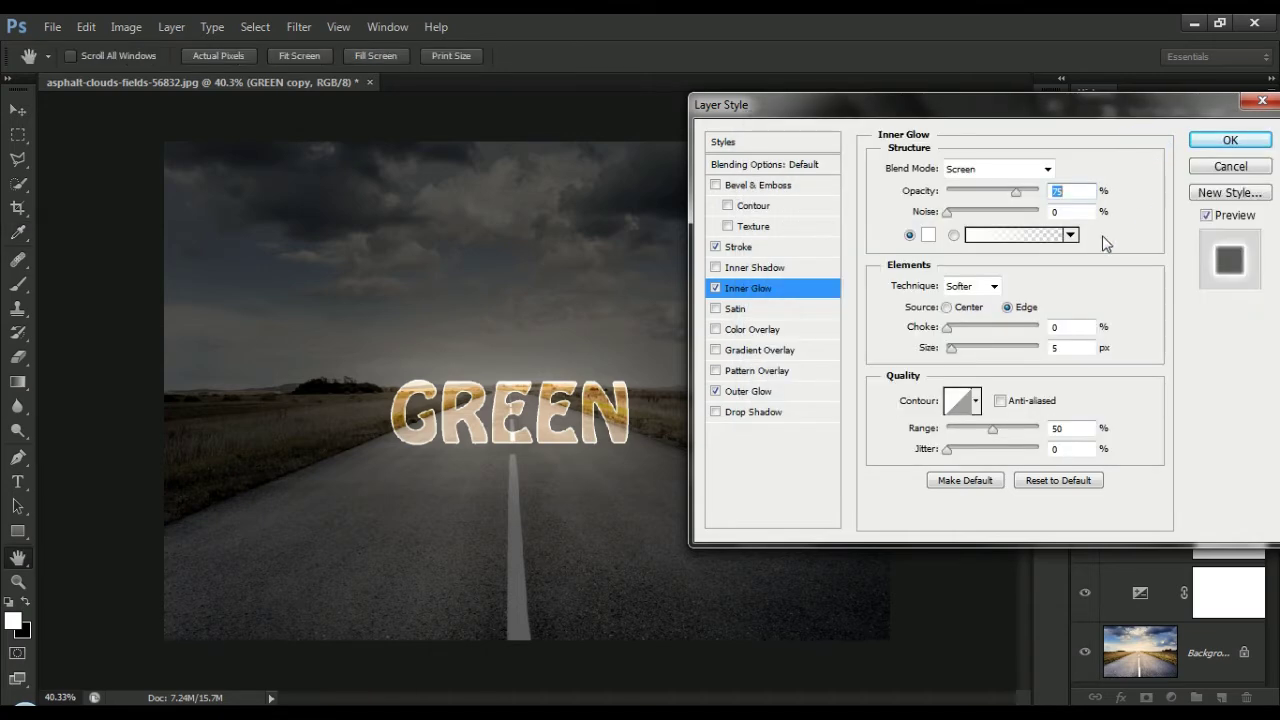
left_click(1047, 169)
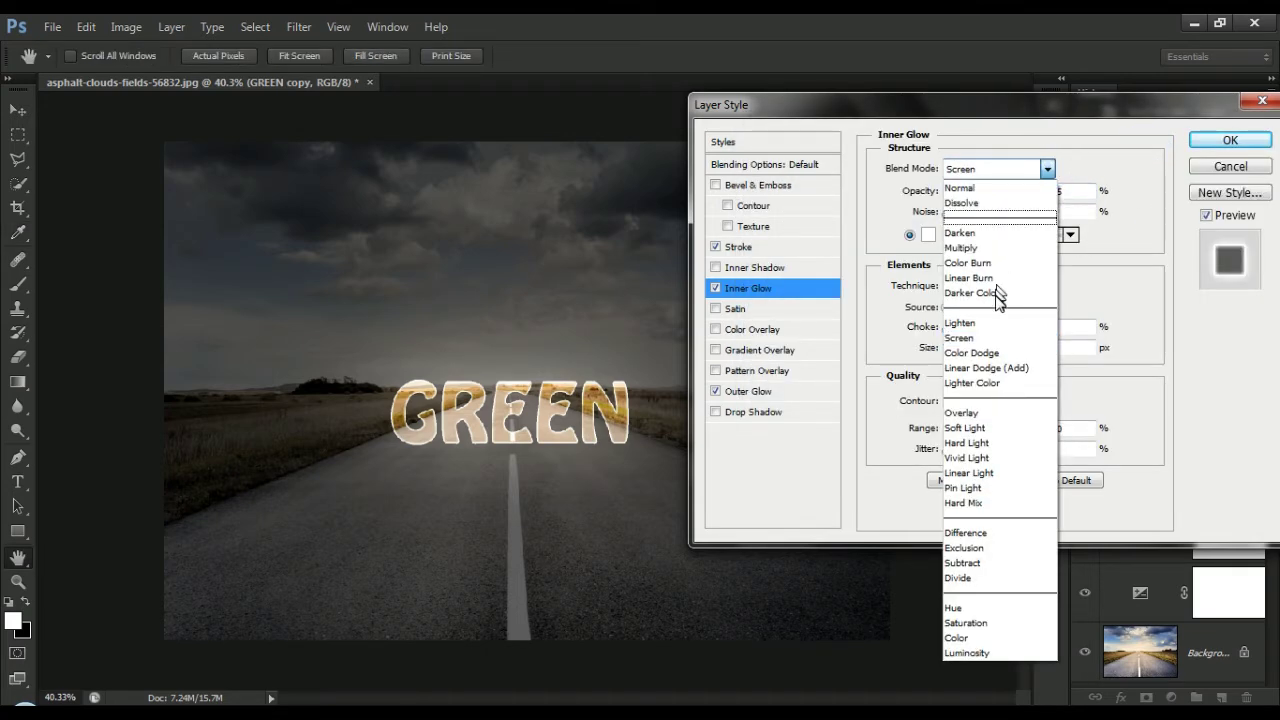
left_click(980, 414)
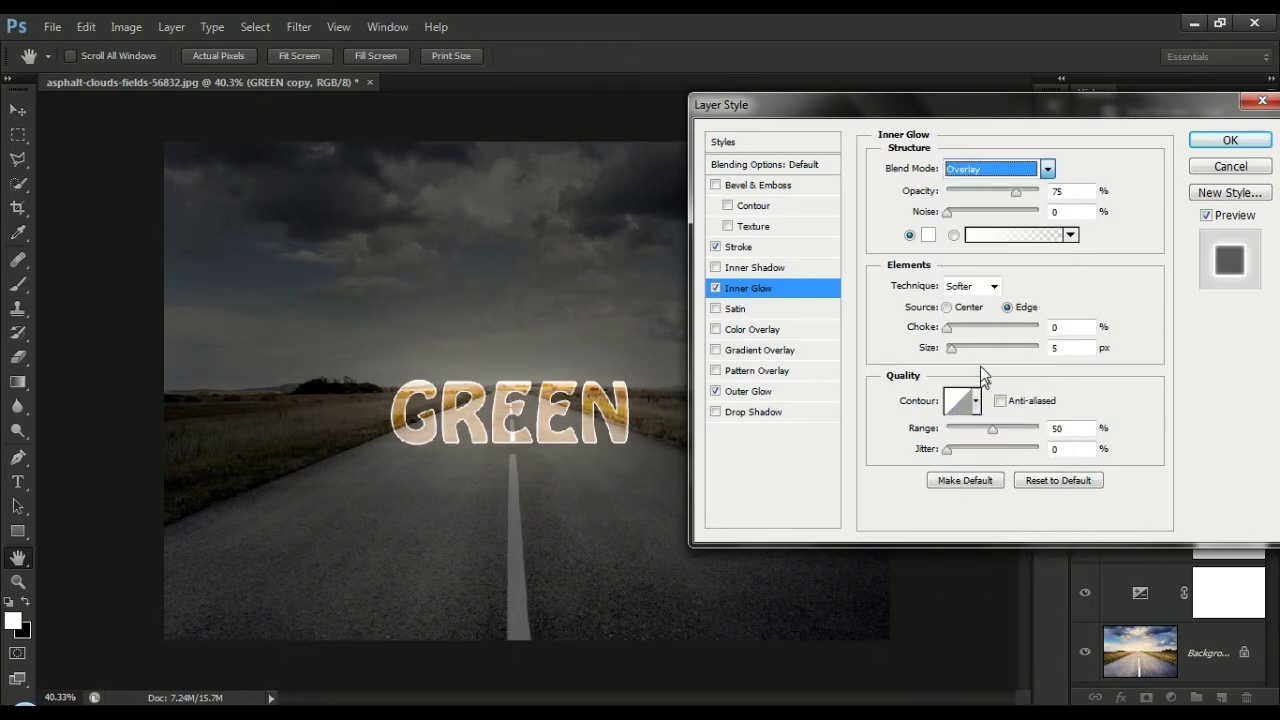
left_click(1017, 192)
Give the inner glow 42% opacity and 46 px size, then apply the layer style
mouse_move(951, 348)
left_mouse_down()
mouse_move(998, 350)
mouse_move(957, 357)
left_mouse_up()
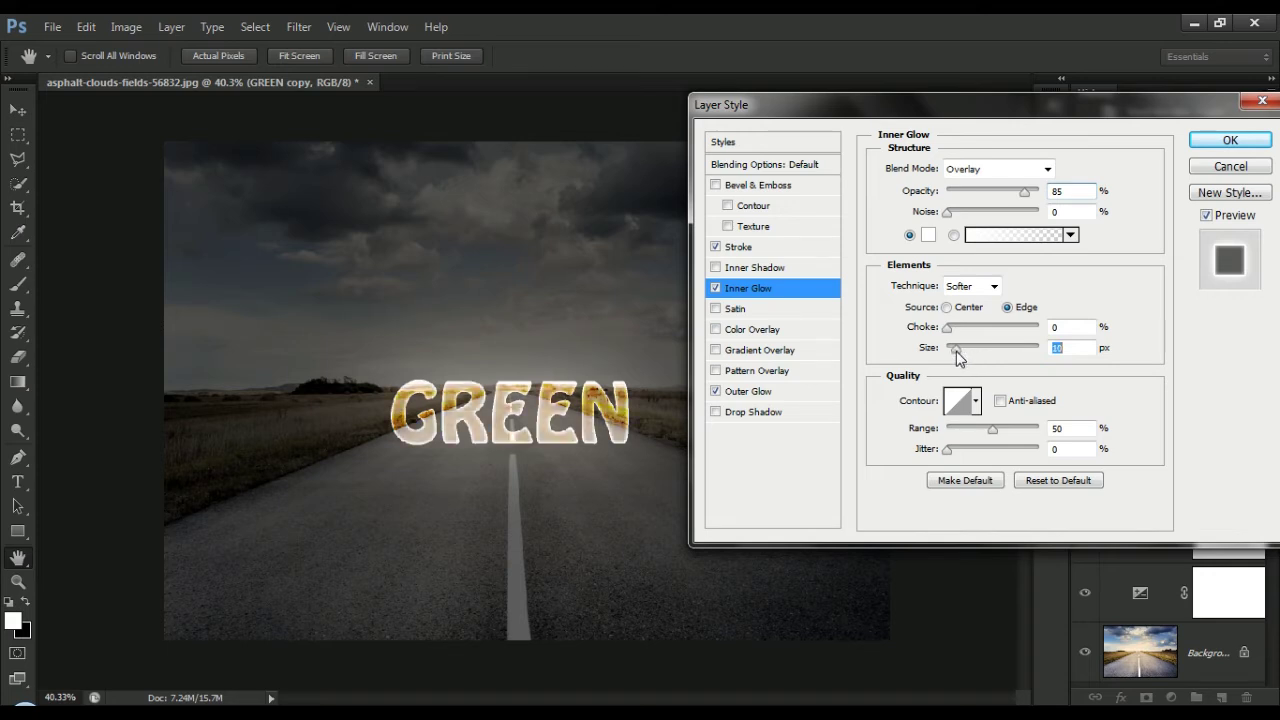
left_click_drag(957, 358, 960, 358)
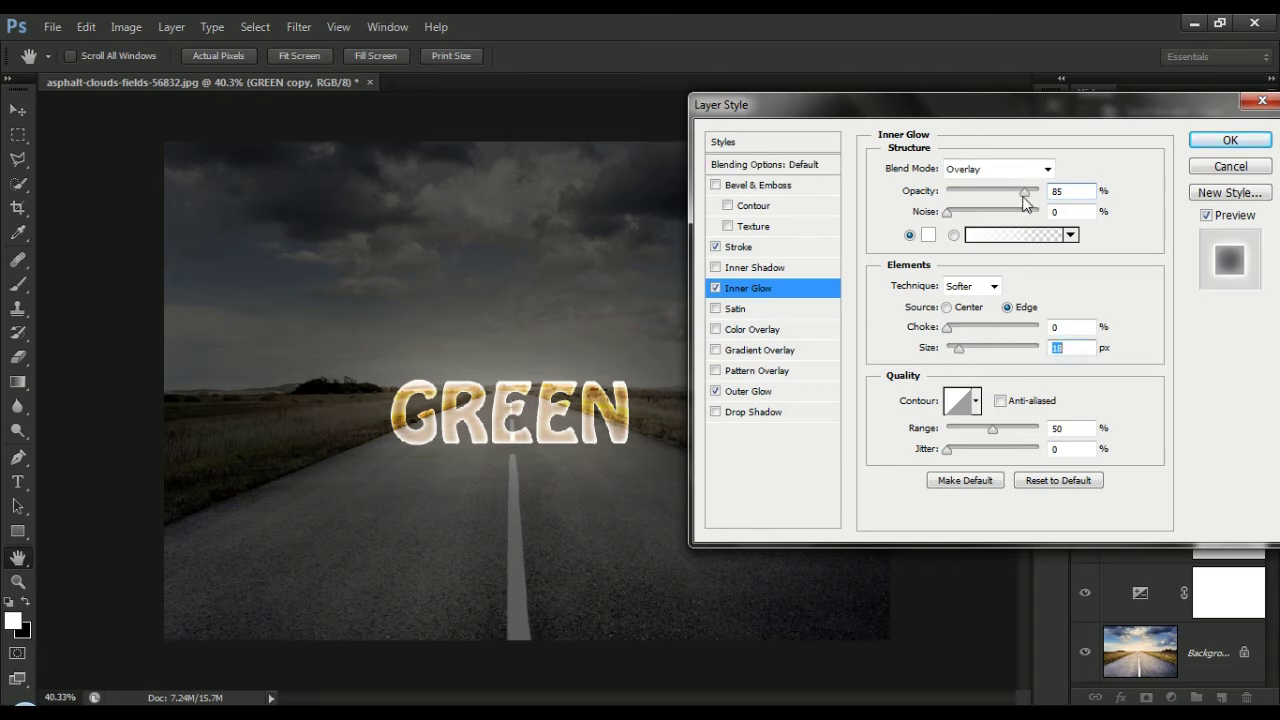
left_click_drag(1024, 193, 1053, 200)
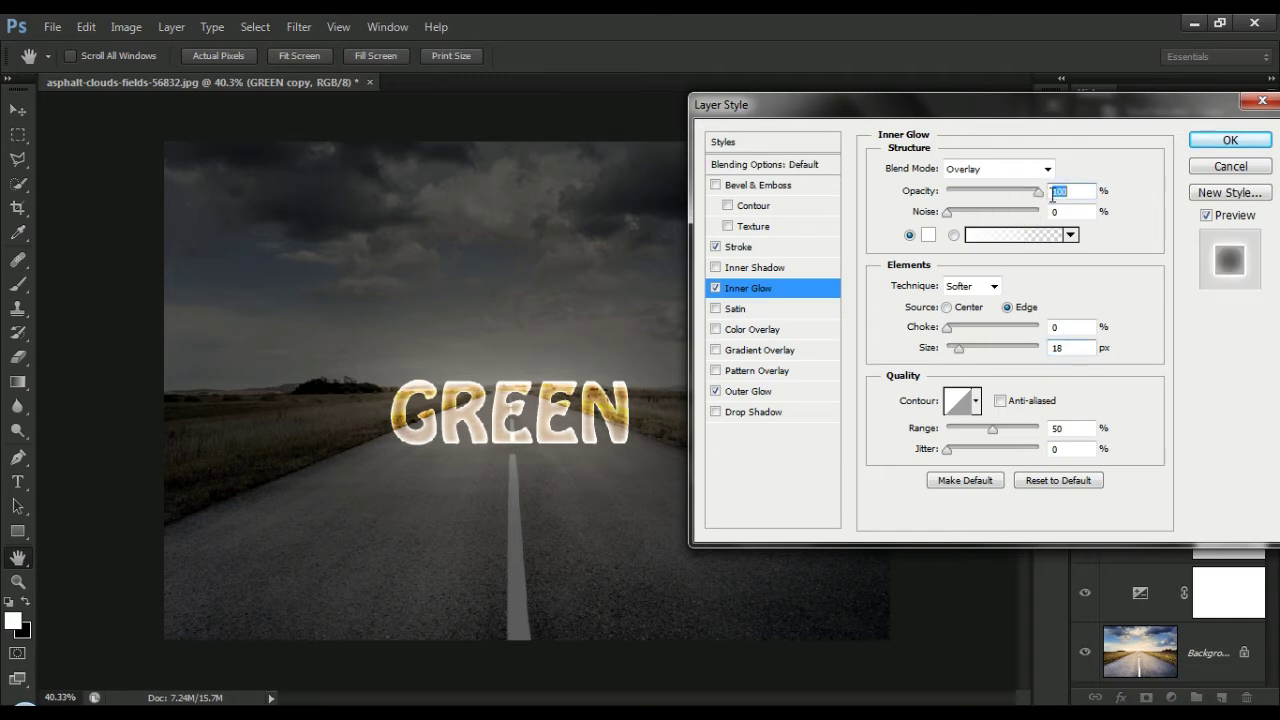
left_click_drag(1039, 191, 1033, 192)
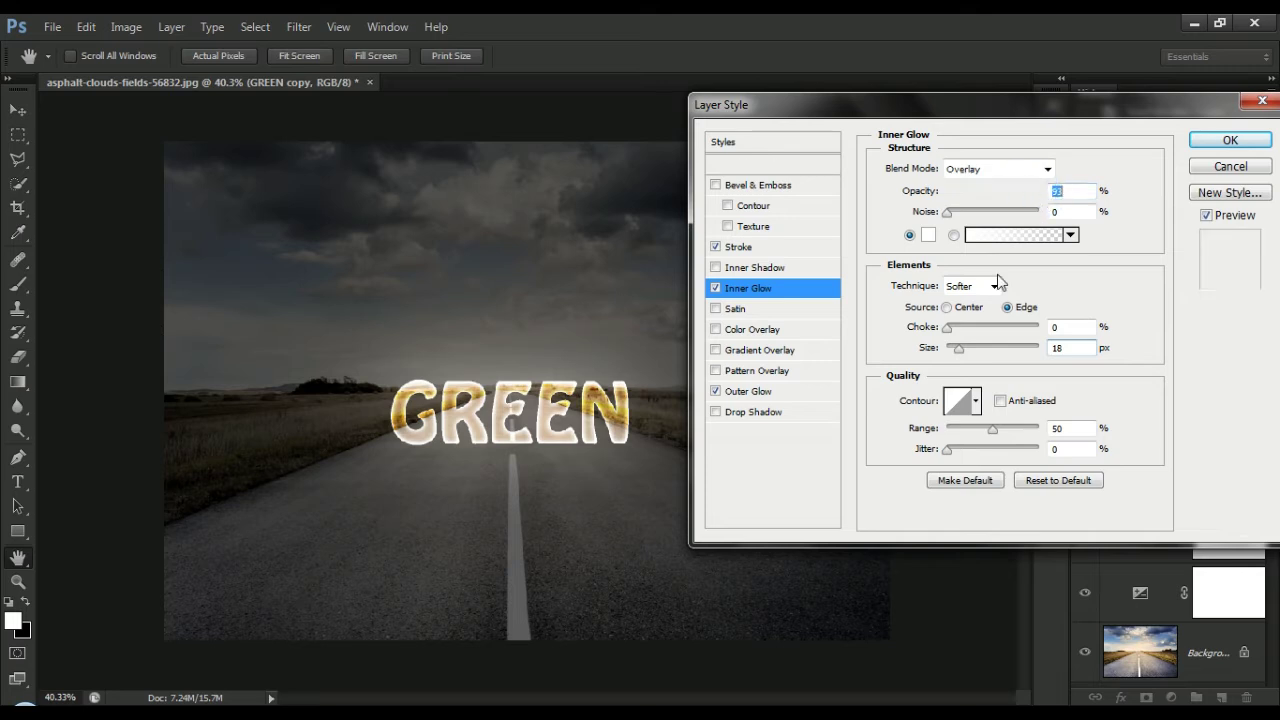
left_click(959, 352)
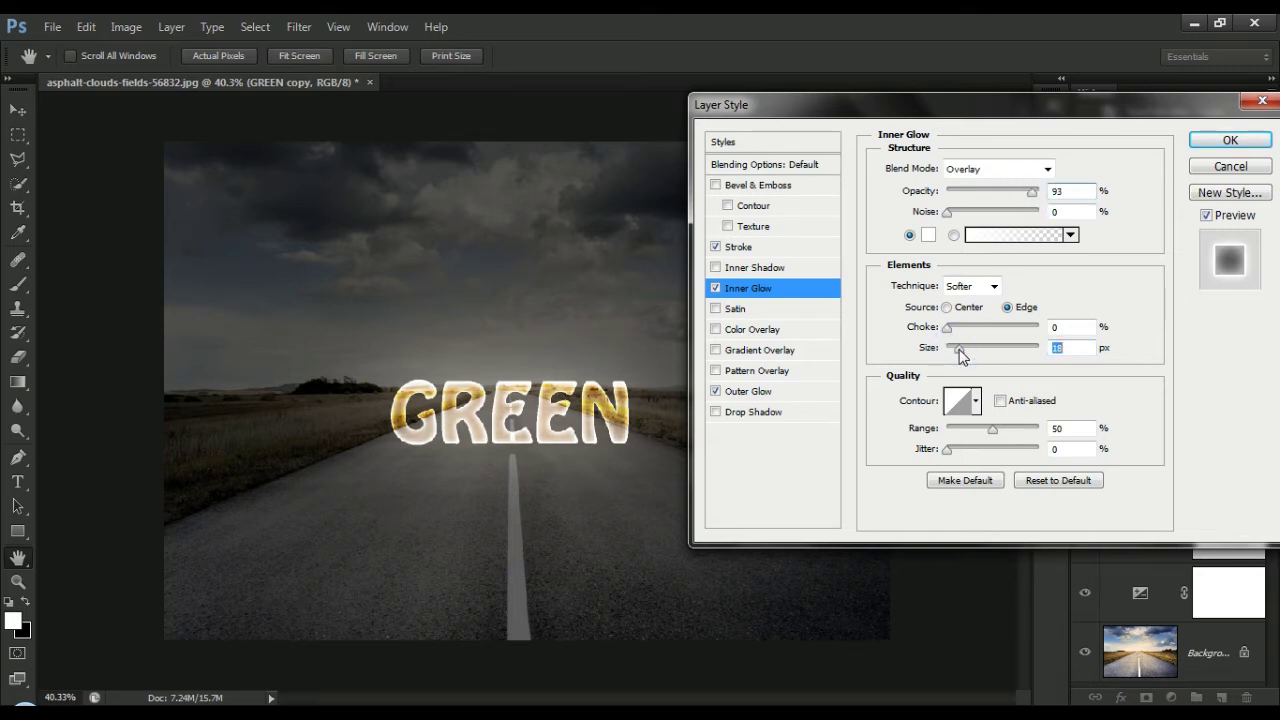
left_click_drag(1032, 191, 984, 197)
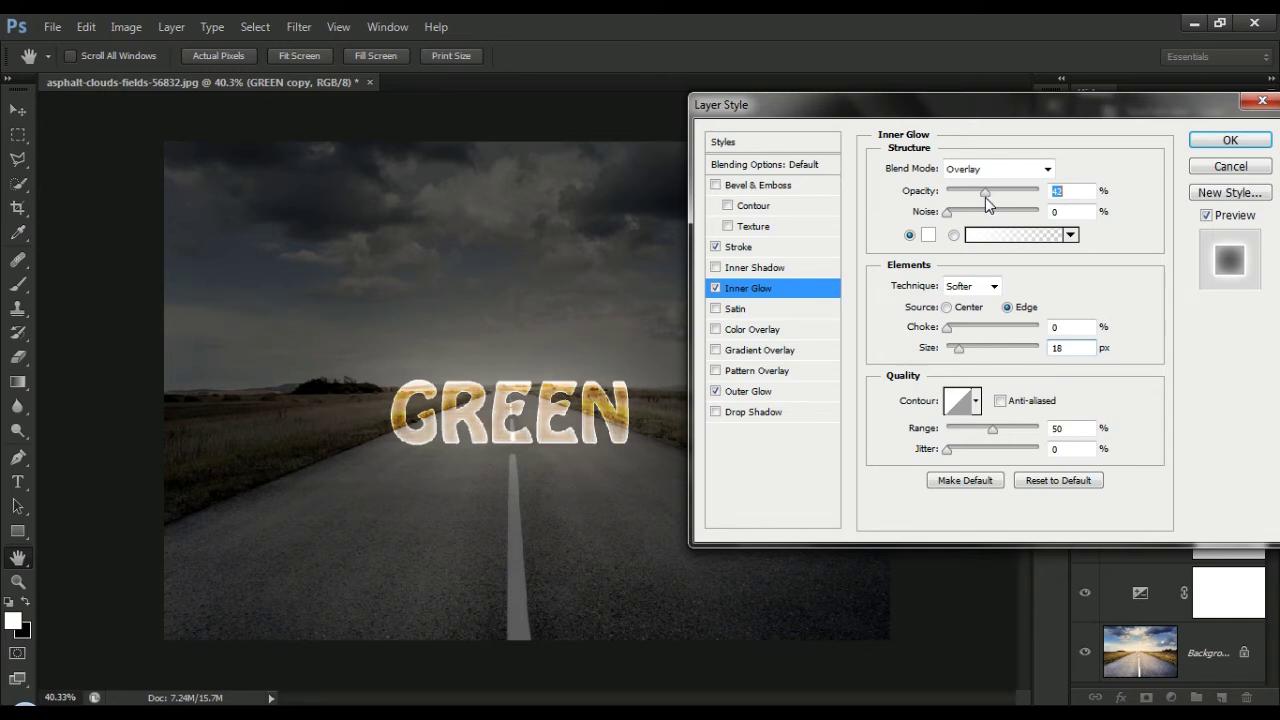
left_click_drag(959, 349, 968, 350)
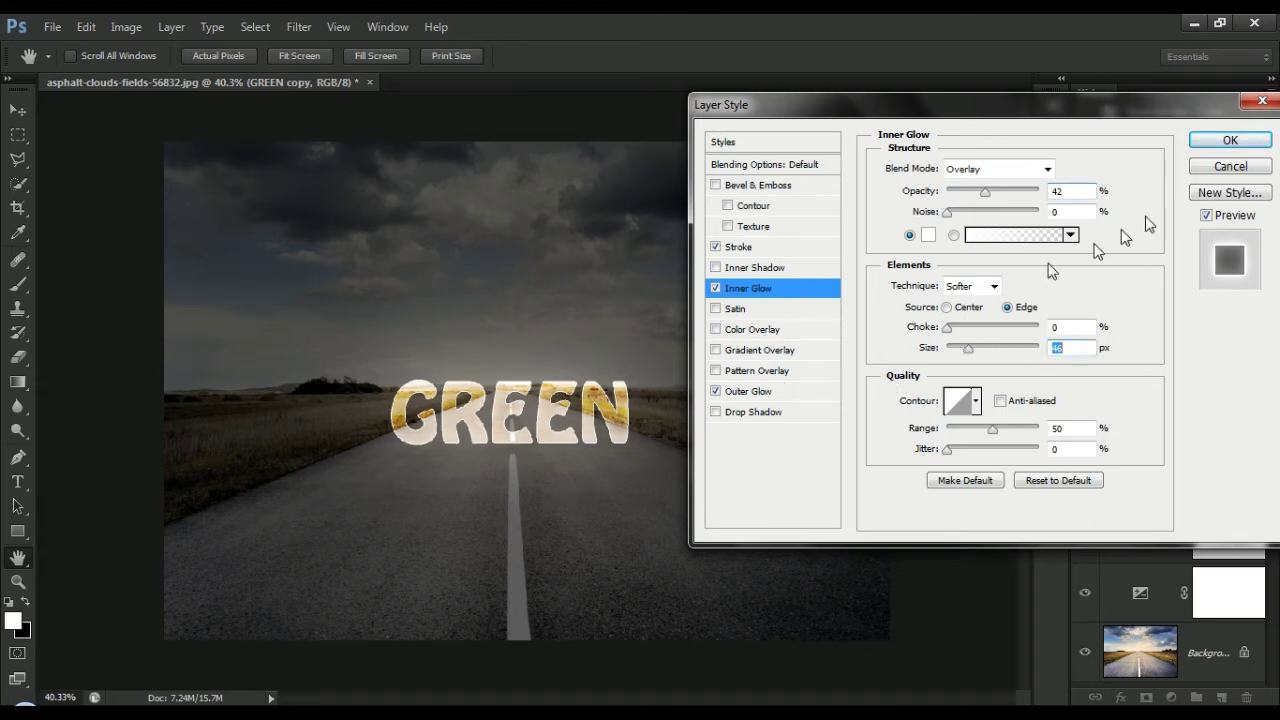
left_click(1226, 140)
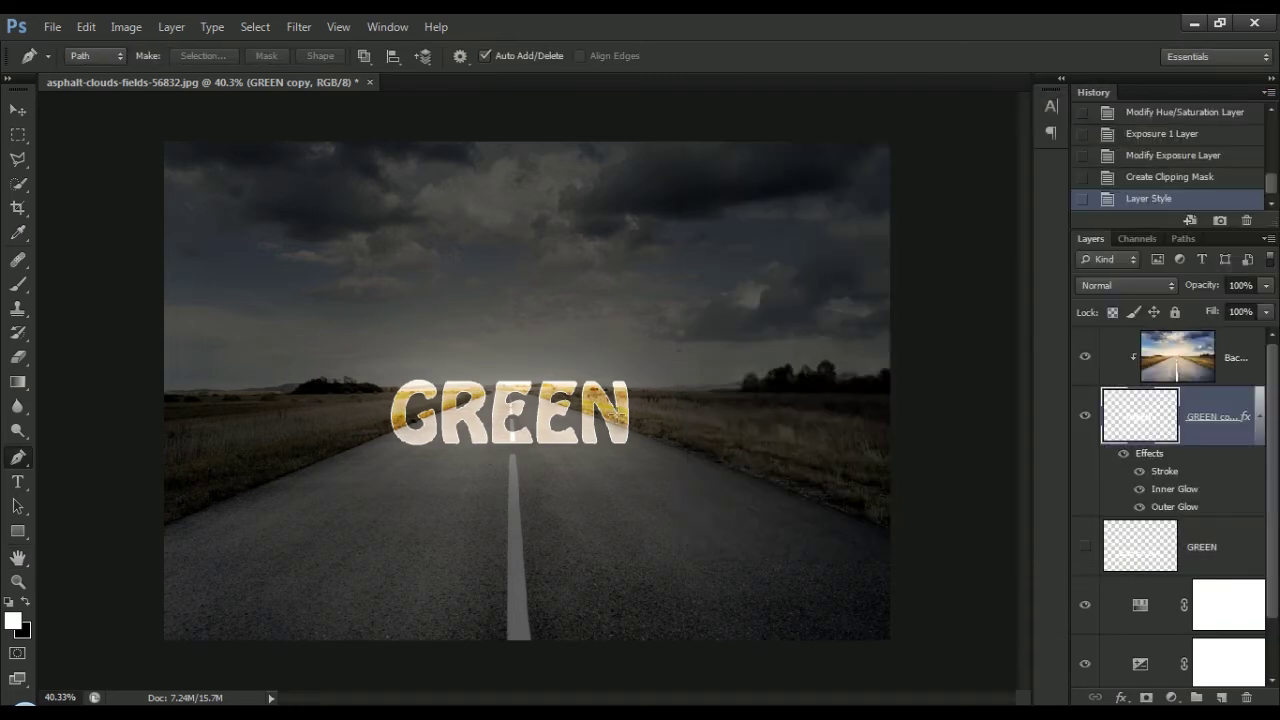
Make the mirrored GREEN reflection layer visible and set its blend mode to Overlay
left_click(1207, 547)
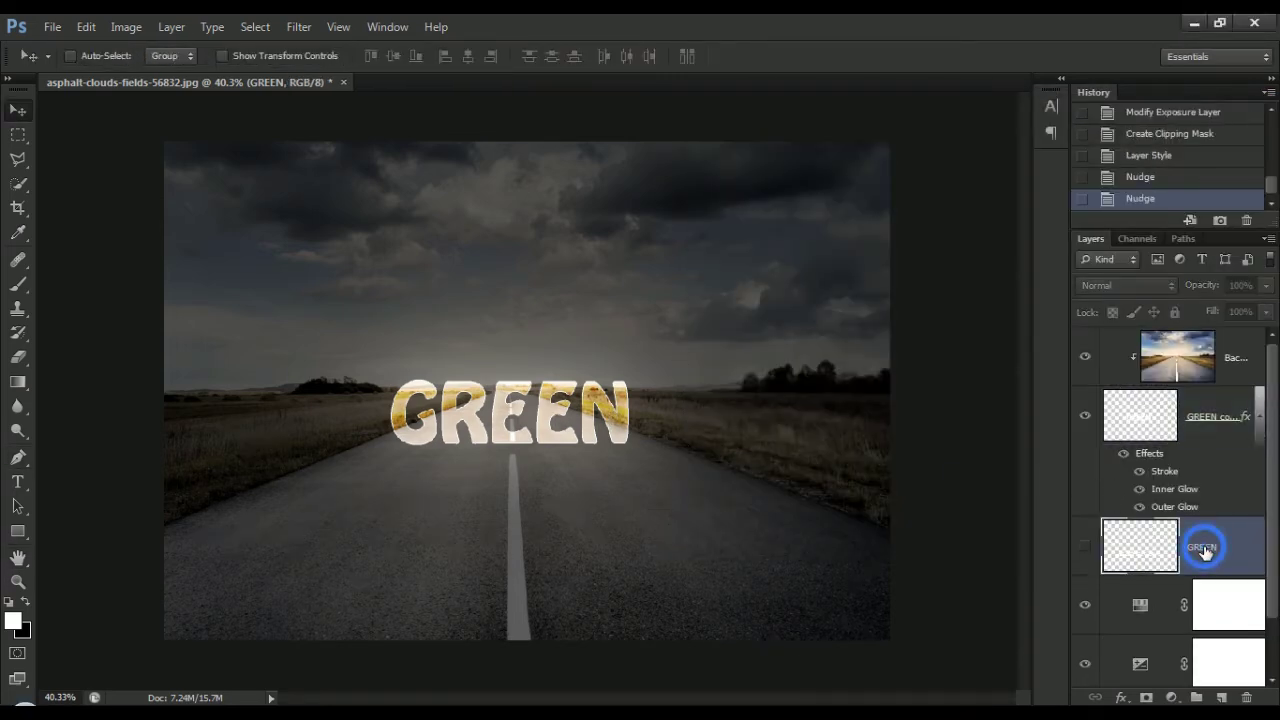
left_click(1085, 548)
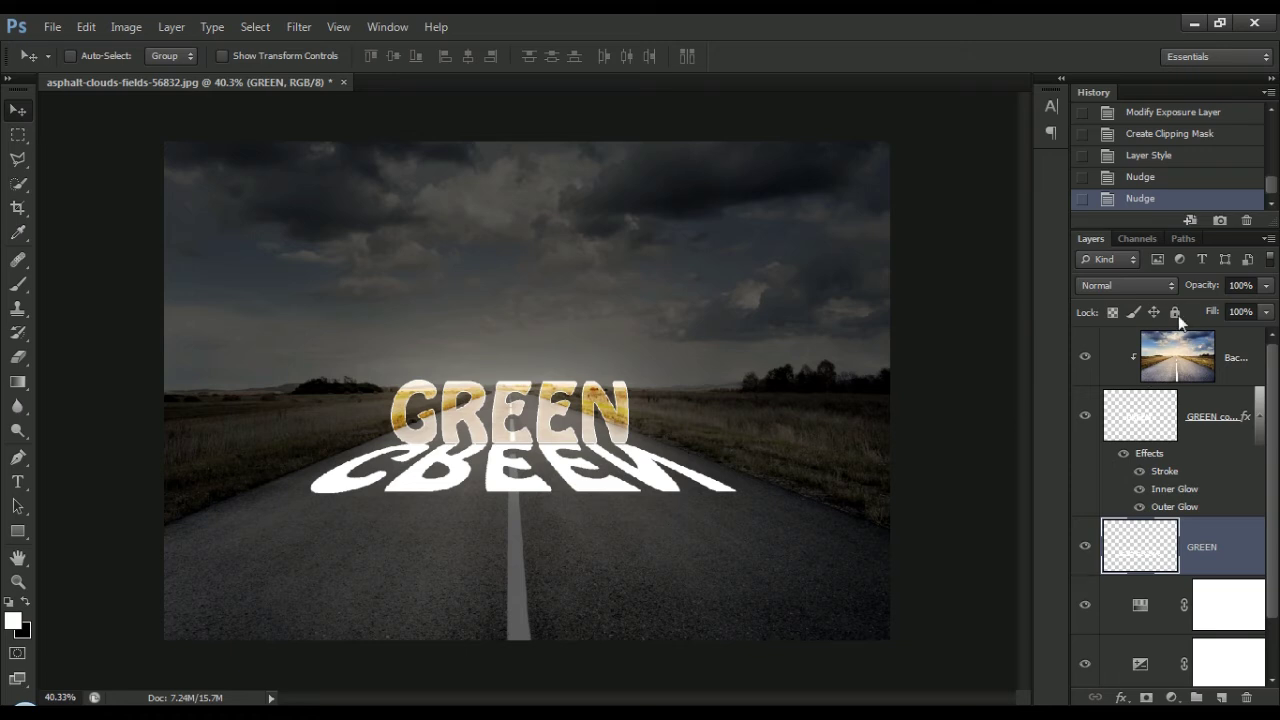
left_click(1170, 285)
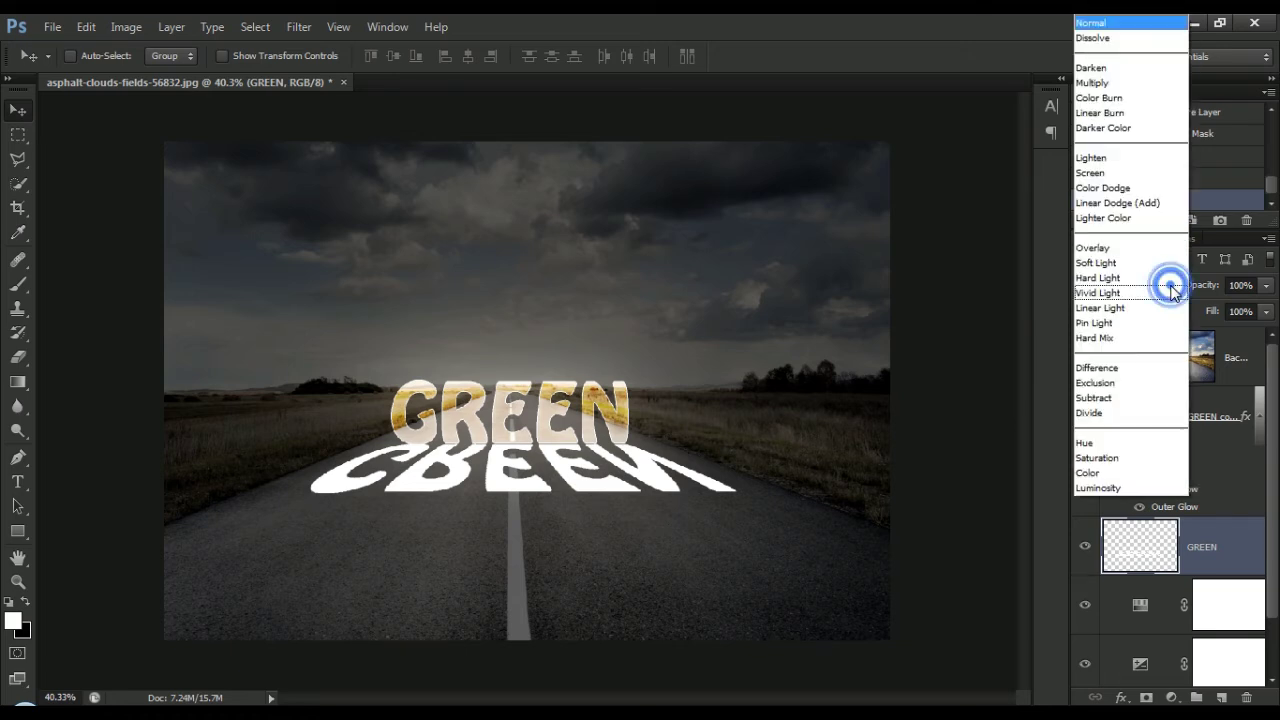
left_click(1115, 256)
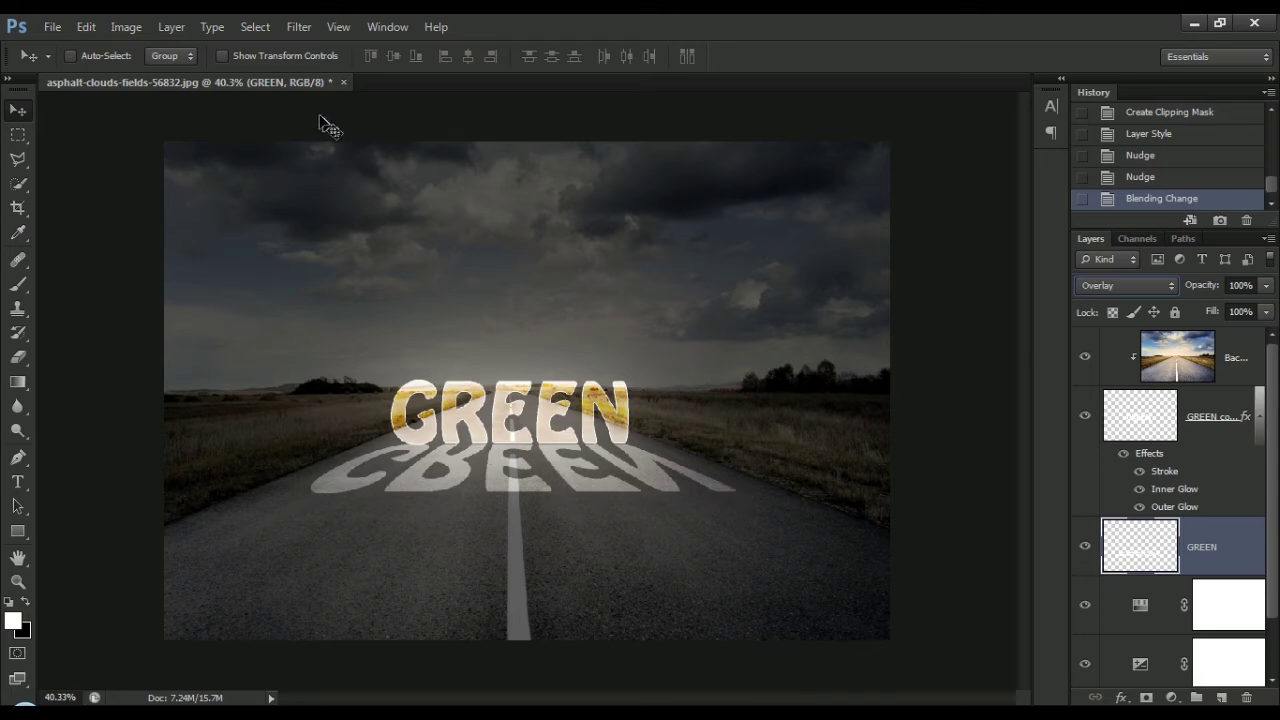
left_click(297, 26)
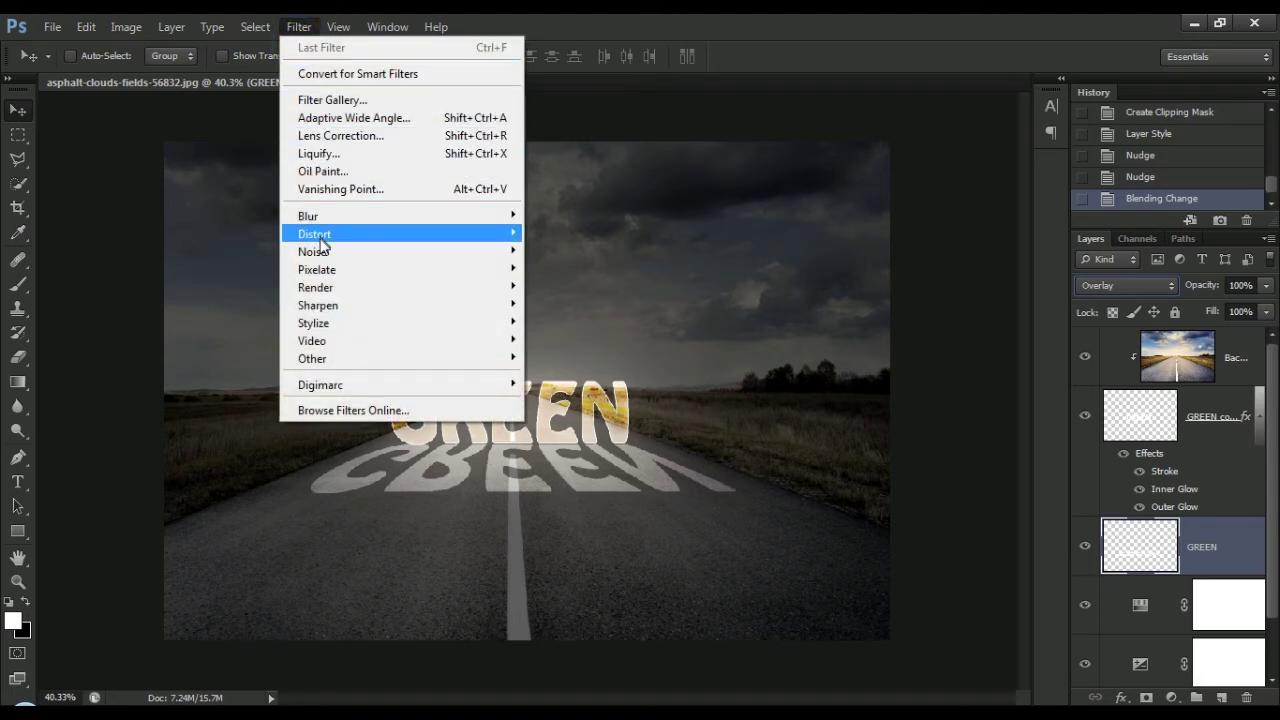
Apply a 3.8 px Gaussian Blur to the reflection, nudge it down, and duplicate it as GREEN copy 2
mouse_move(308, 216)
left_click(562, 348)
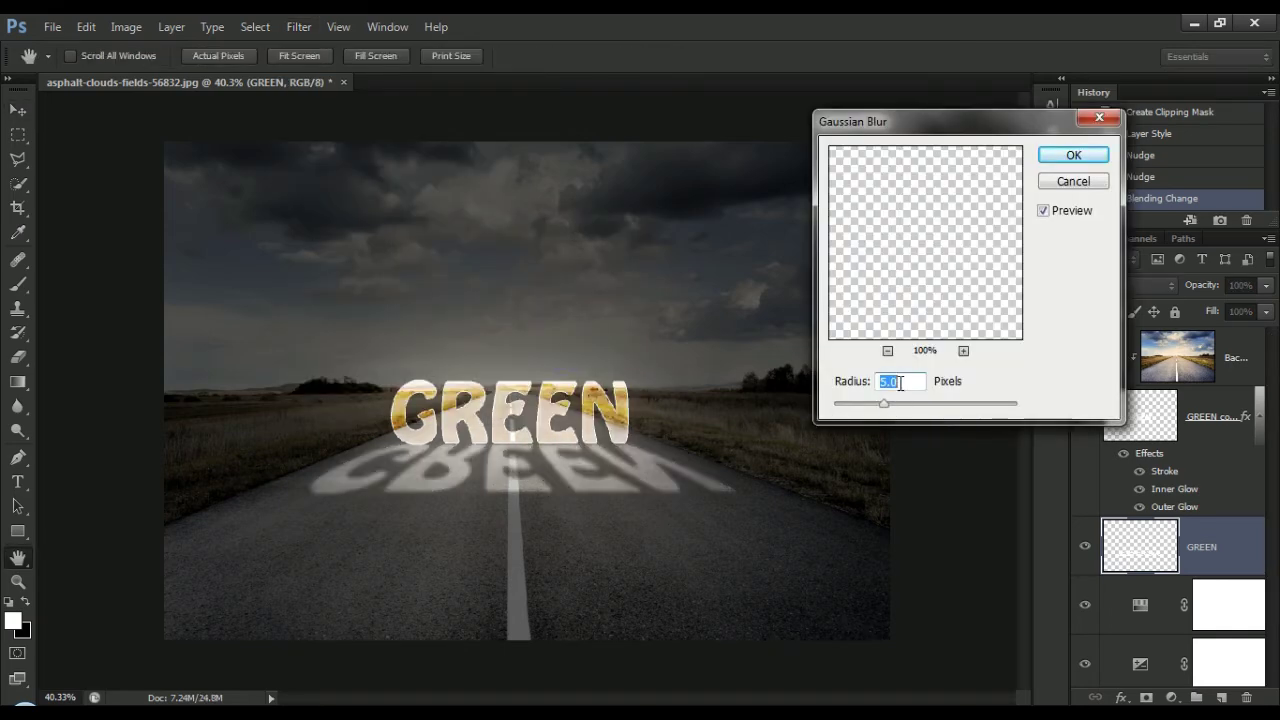
left_click_drag(900, 383, 887, 384)
left_click_drag(884, 404, 885, 410)
left_click_drag(884, 410, 874, 412)
left_click_drag(871, 407, 873, 408)
left_click(1073, 155)
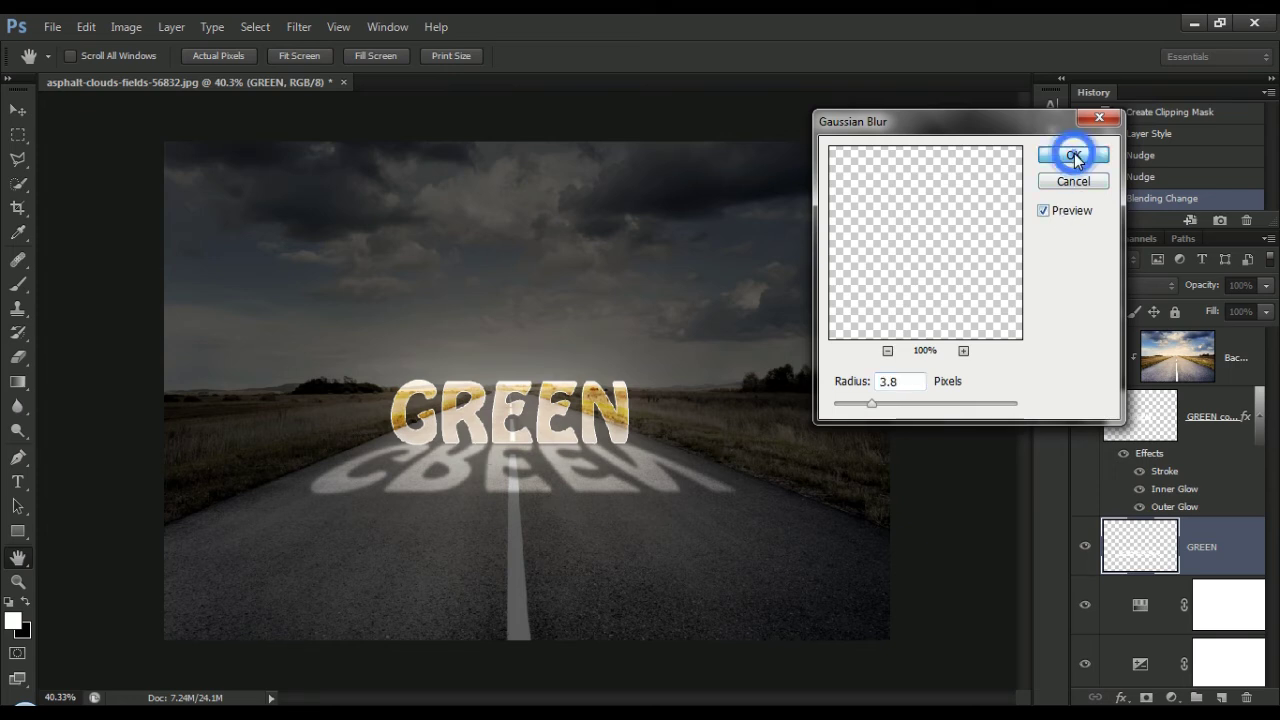
key("Down")
left_click_drag(1197, 546, 1222, 699)
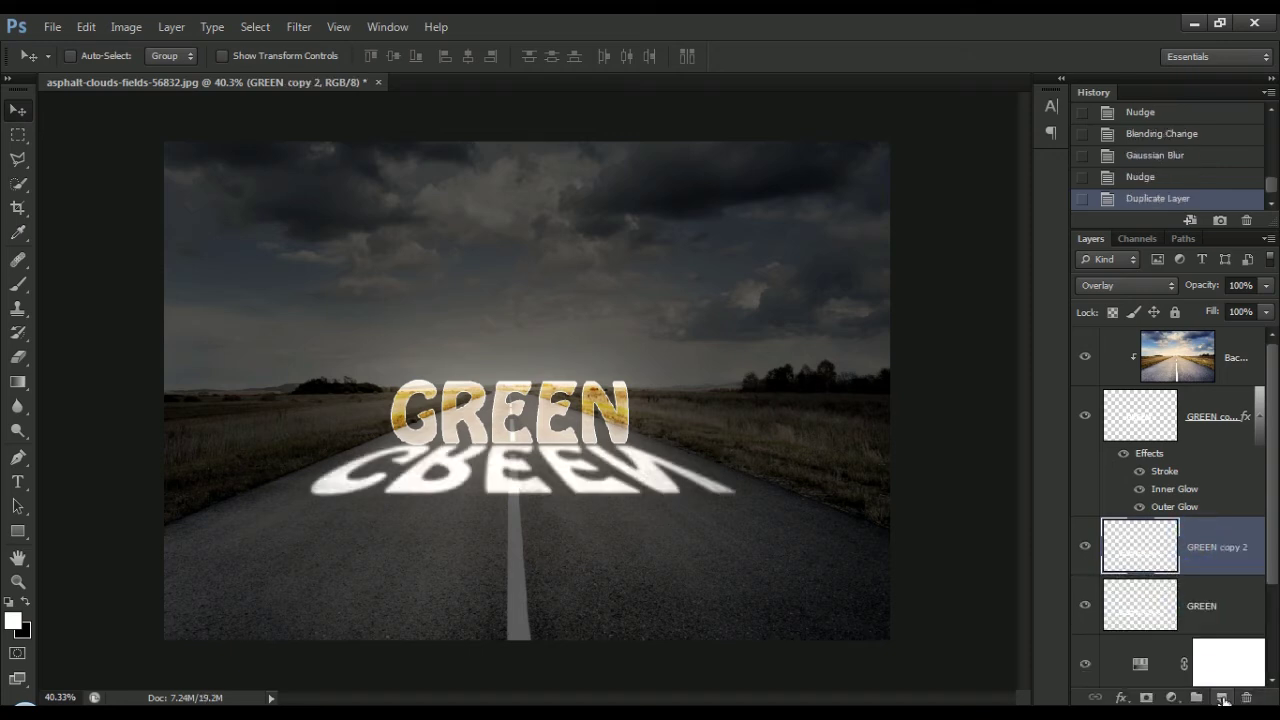
Mask the GREEN reflection layer and drag a Foreground to Transparent gradient down the road
key("g")
left_click(1198, 607)
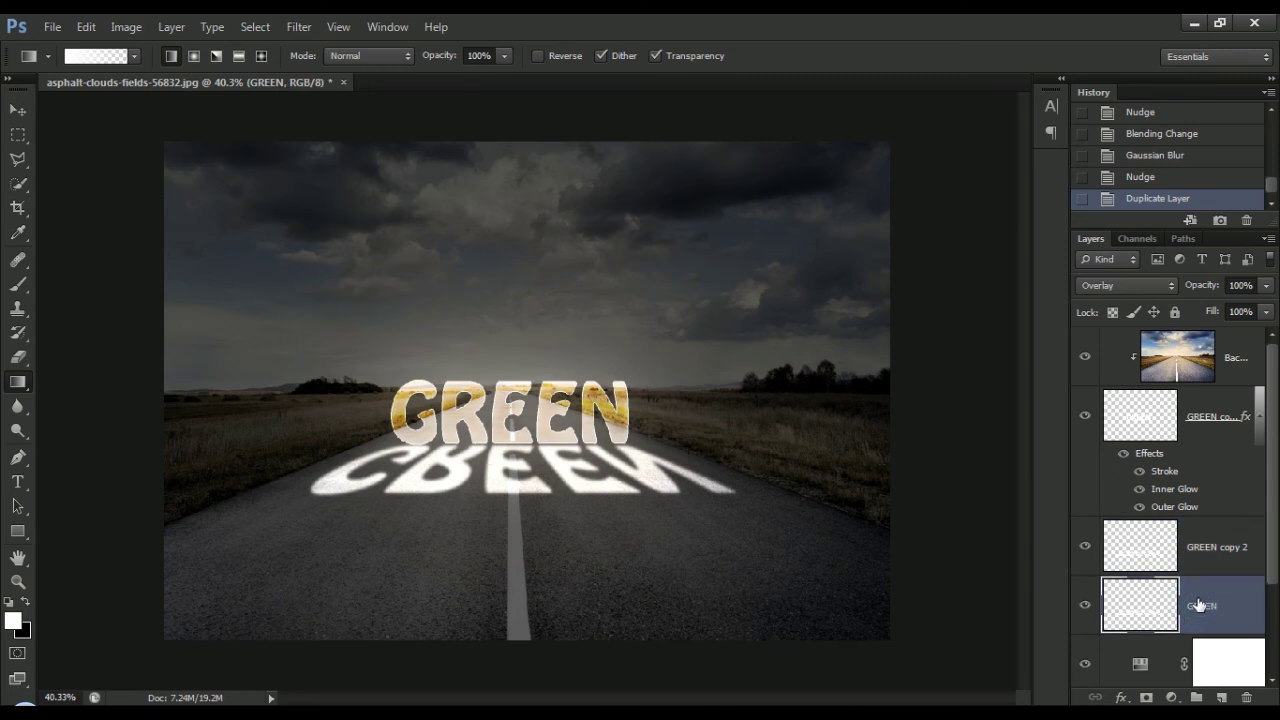
left_click(1146, 697)
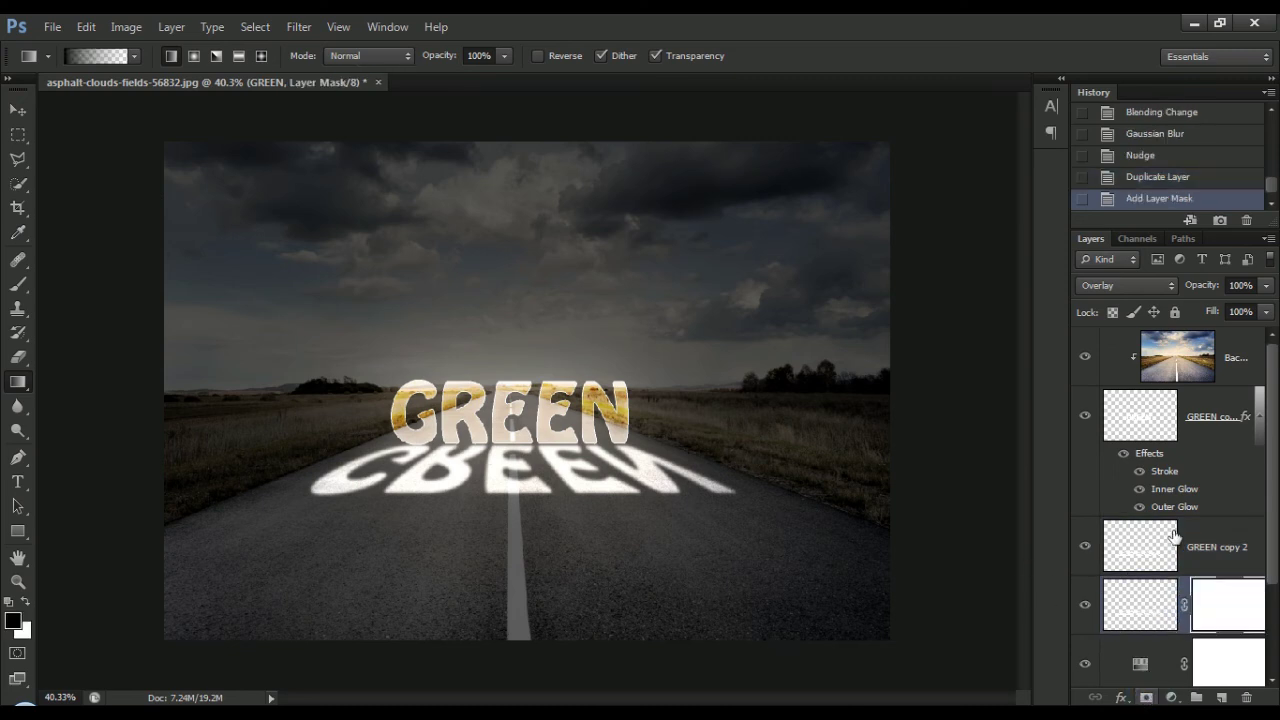
left_click(18, 384)
left_click(102, 56)
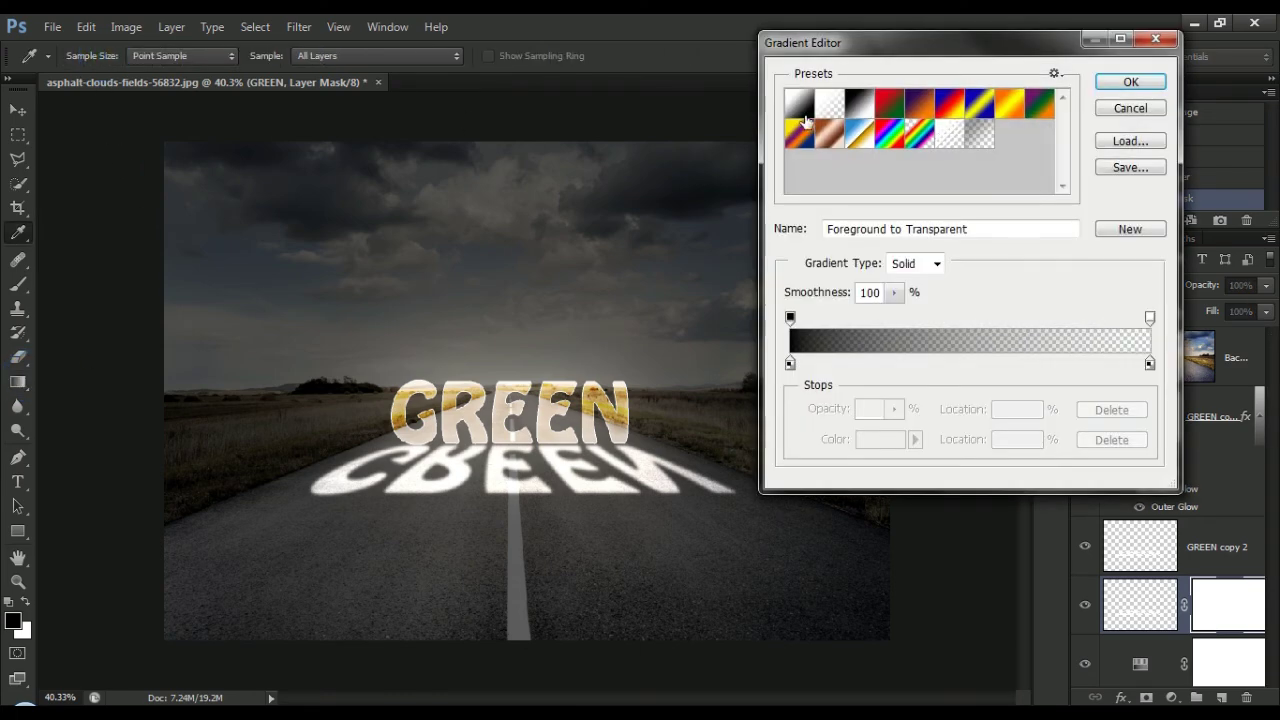
left_click(1108, 90)
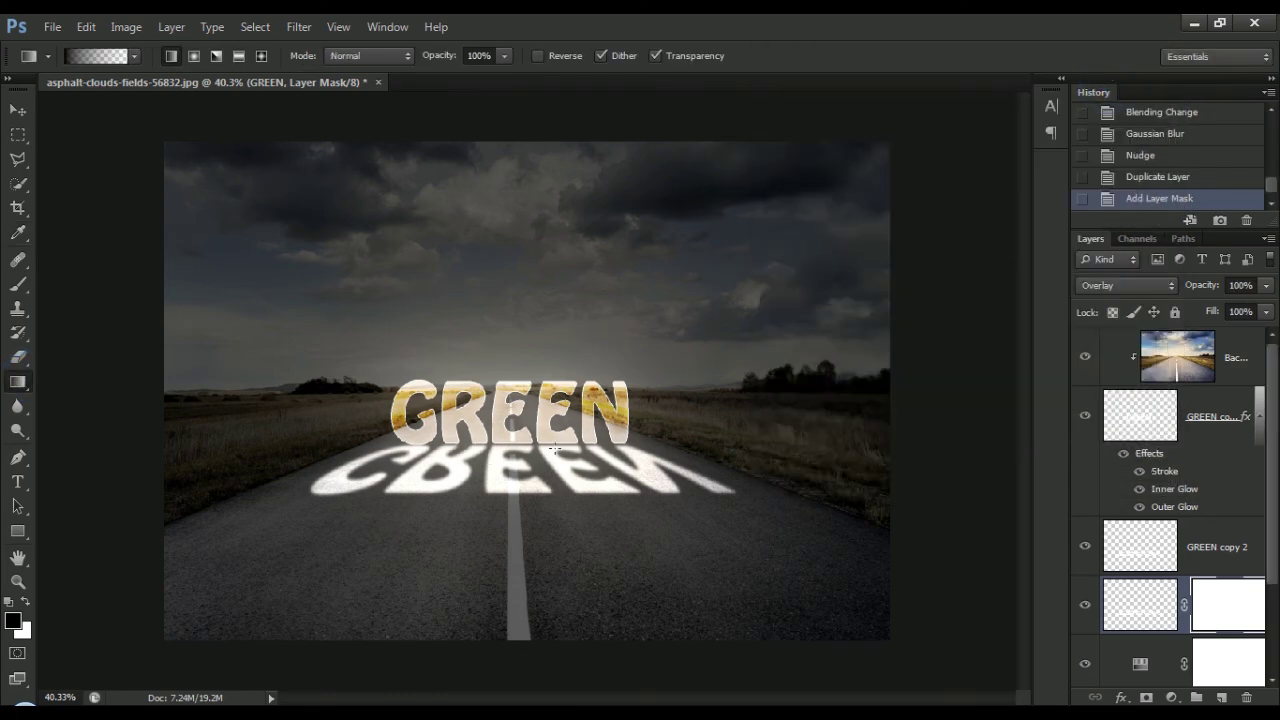
left_click_drag(517, 447, 516, 594)
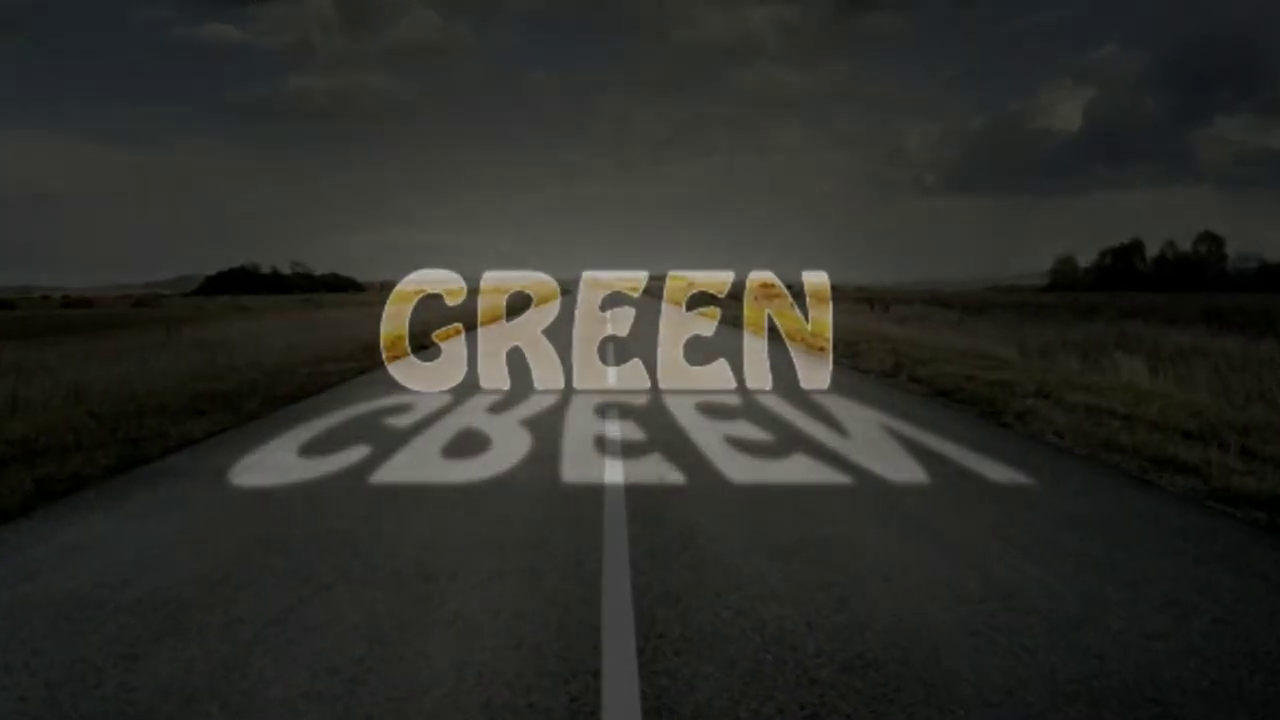